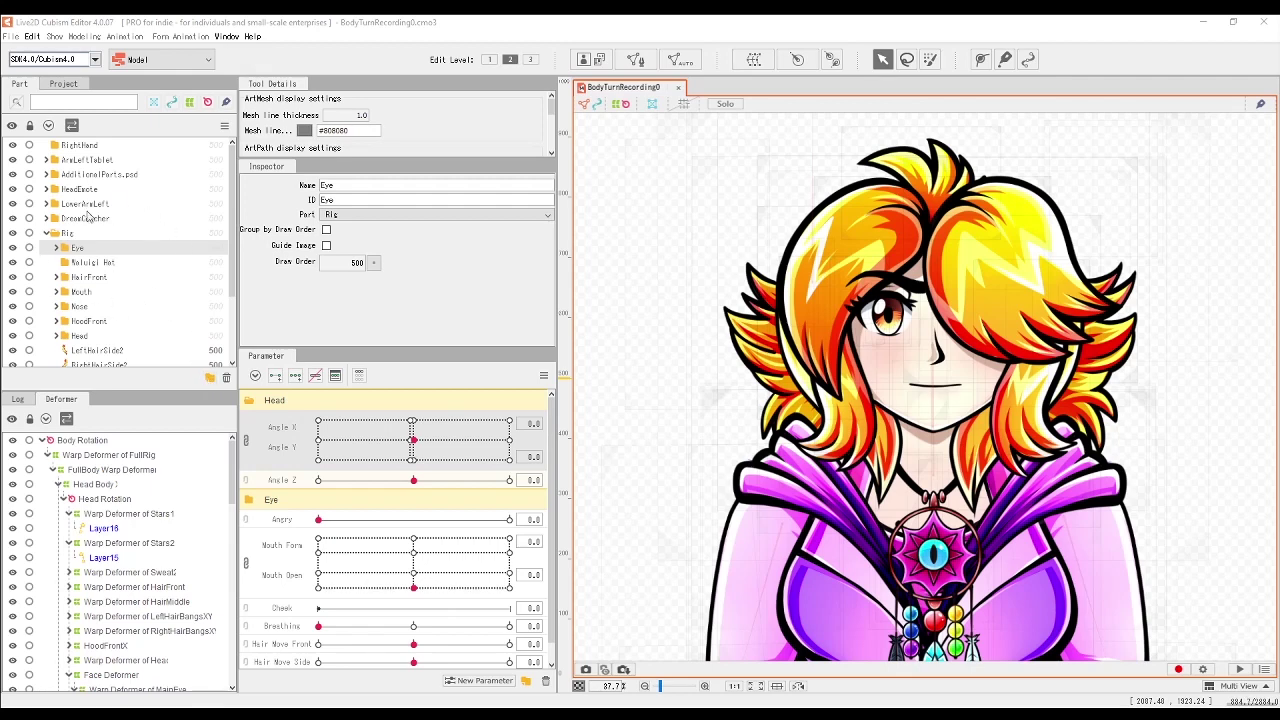
# Create a new Eye2 part in the Rig folder, then select the MainEye warp deformer
pyautogui.click(209, 382)
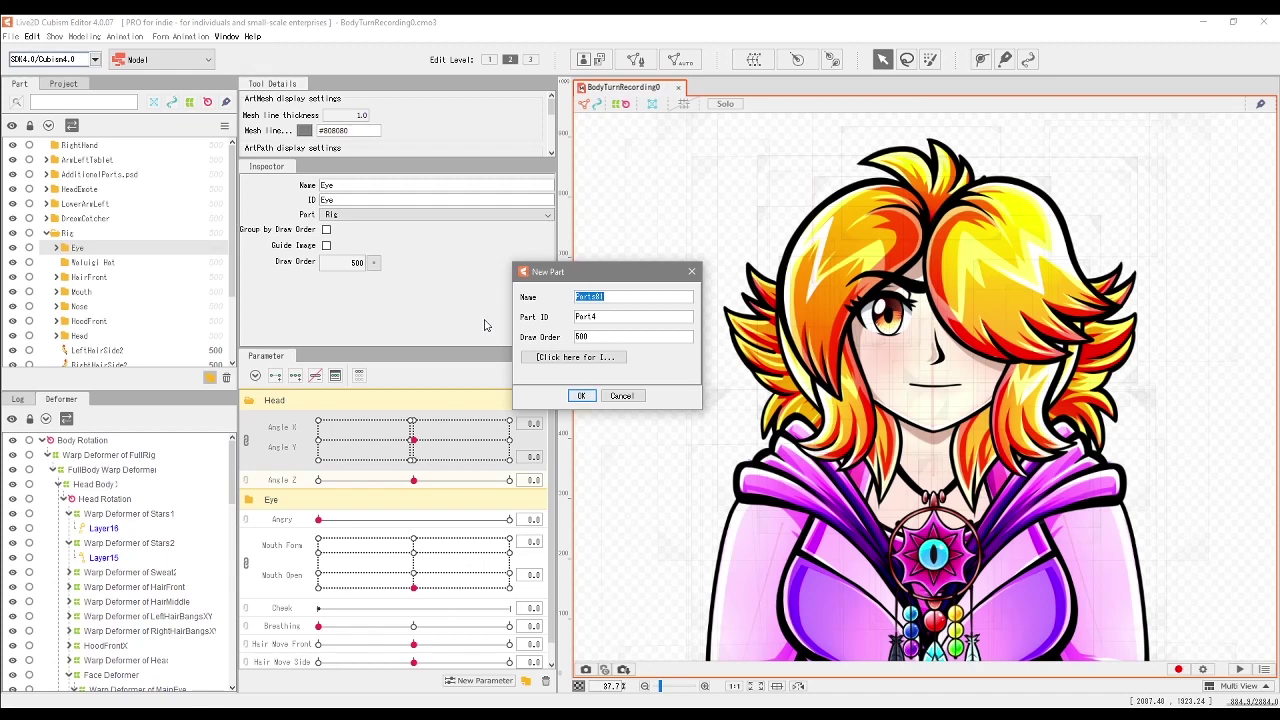
pyautogui.write('Eye2')
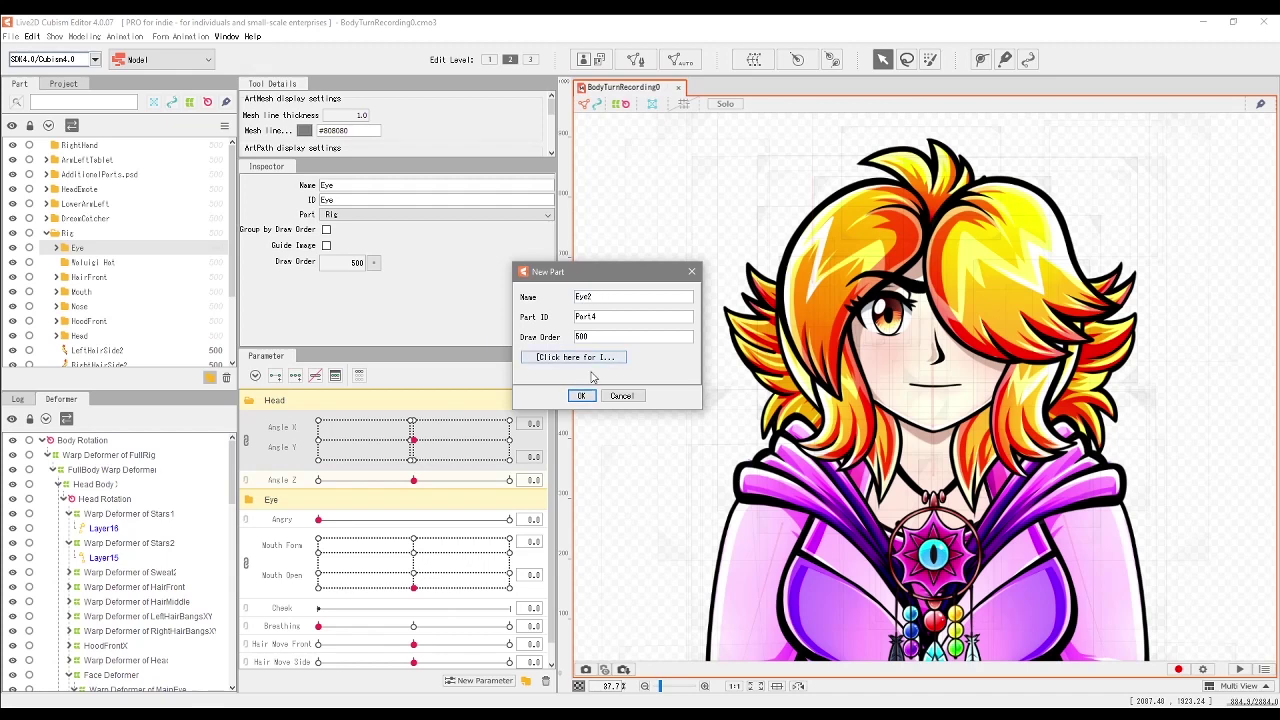
pyautogui.click(581, 396)
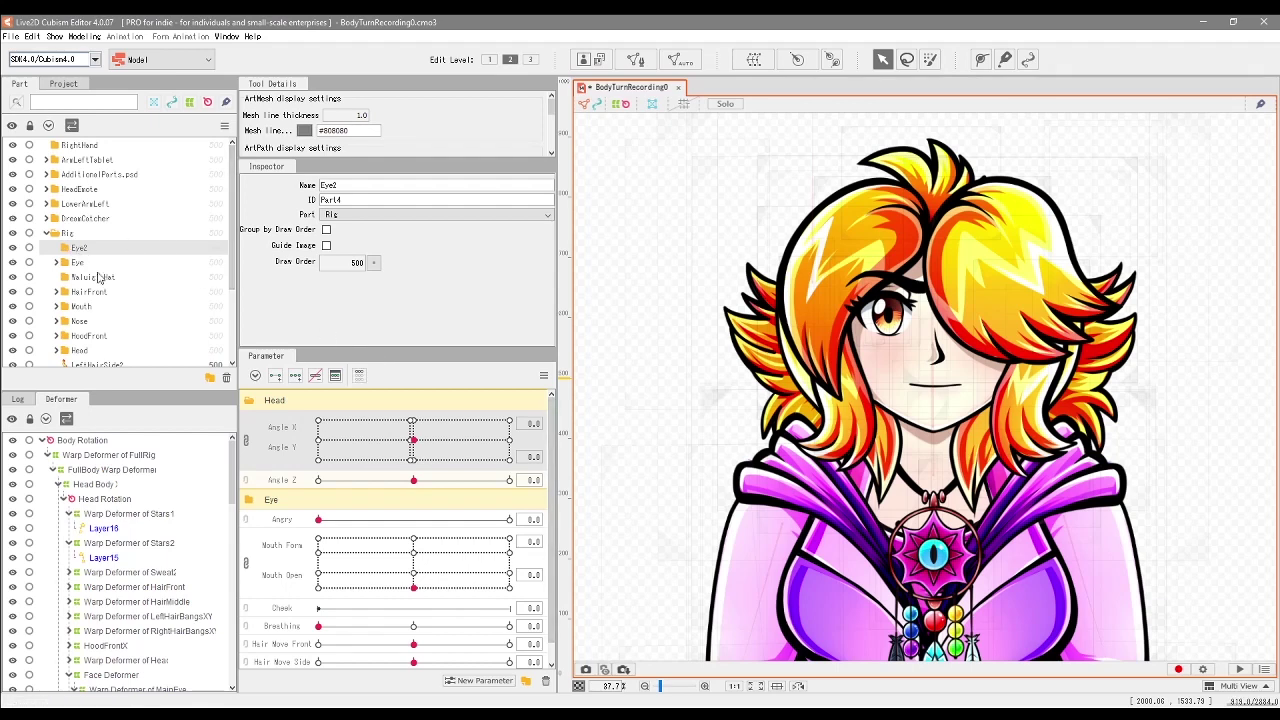
pyautogui.click(130, 688)
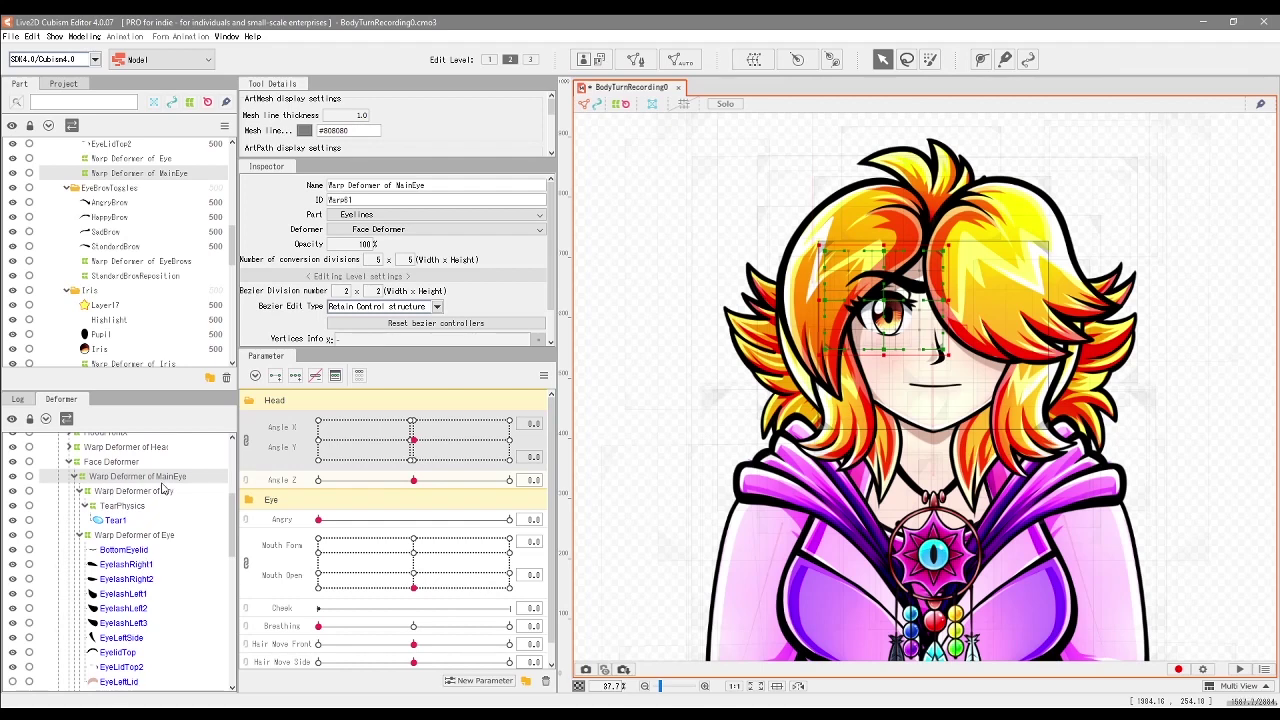
# Add the iris-through-eye-white deformers and the Iris, EyeBrowToggles and Eyelines parts to the selection
pyautogui.scroll(-6, 143, 545)
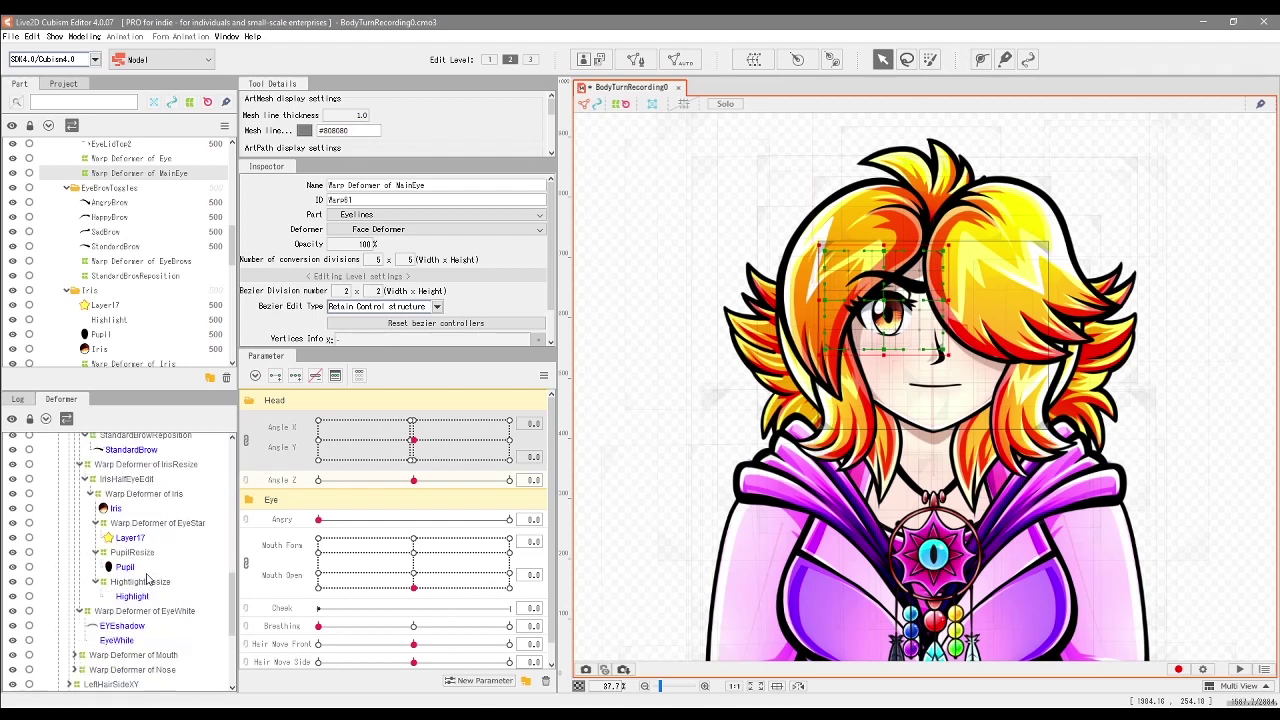
pyautogui.keyDown('shift'); pyautogui.click(133, 590); pyautogui.keyUp('shift')
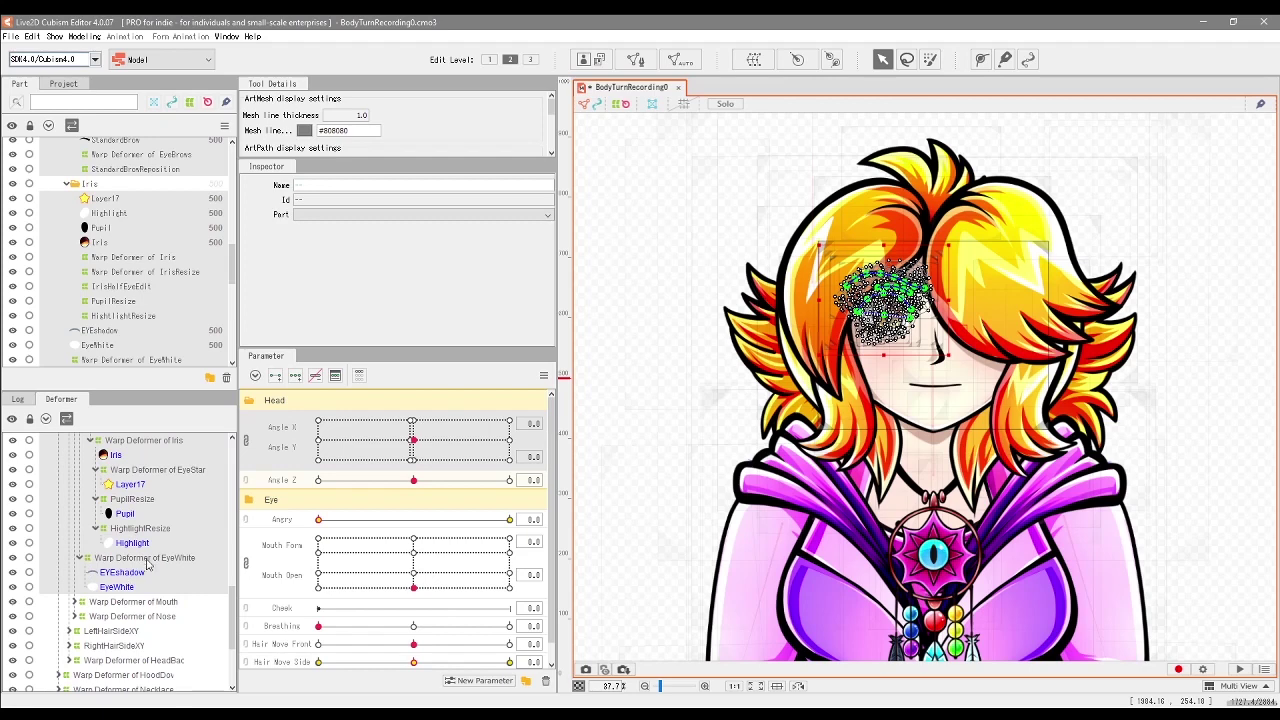
pyautogui.scroll(5, 155, 558)
pyautogui.scroll(2, 83, 296)
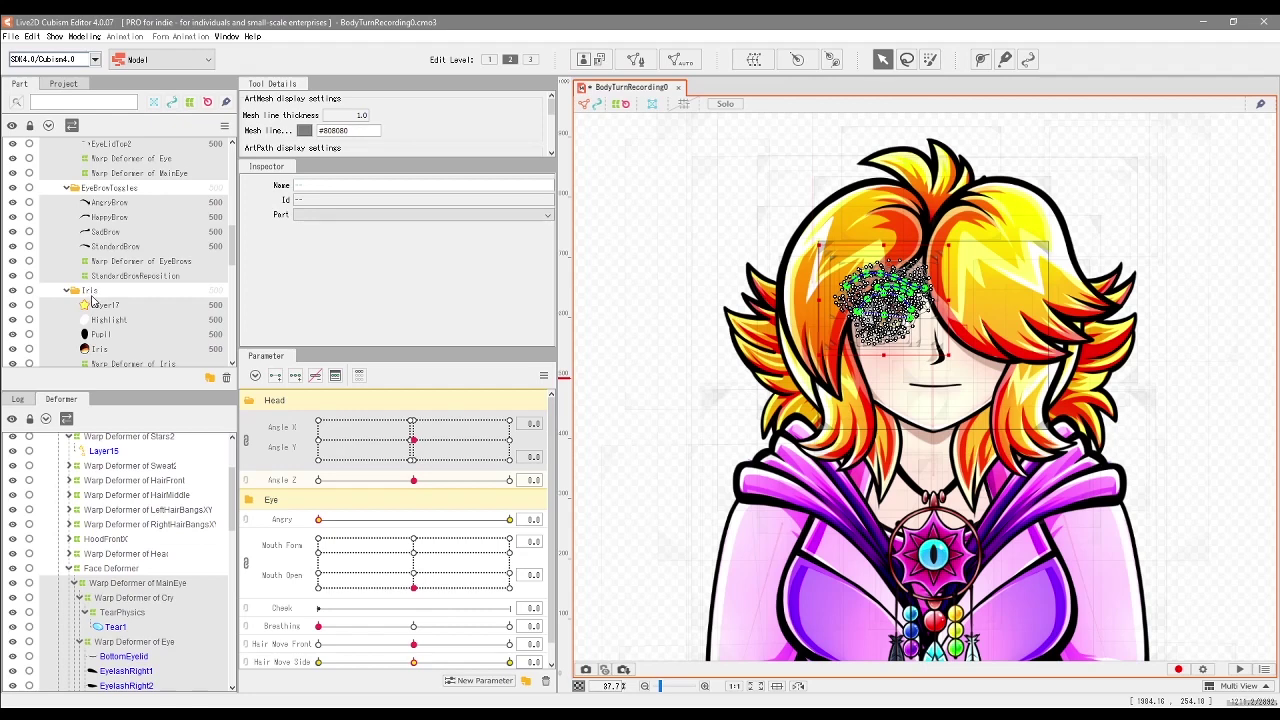
pyautogui.click(91, 291)
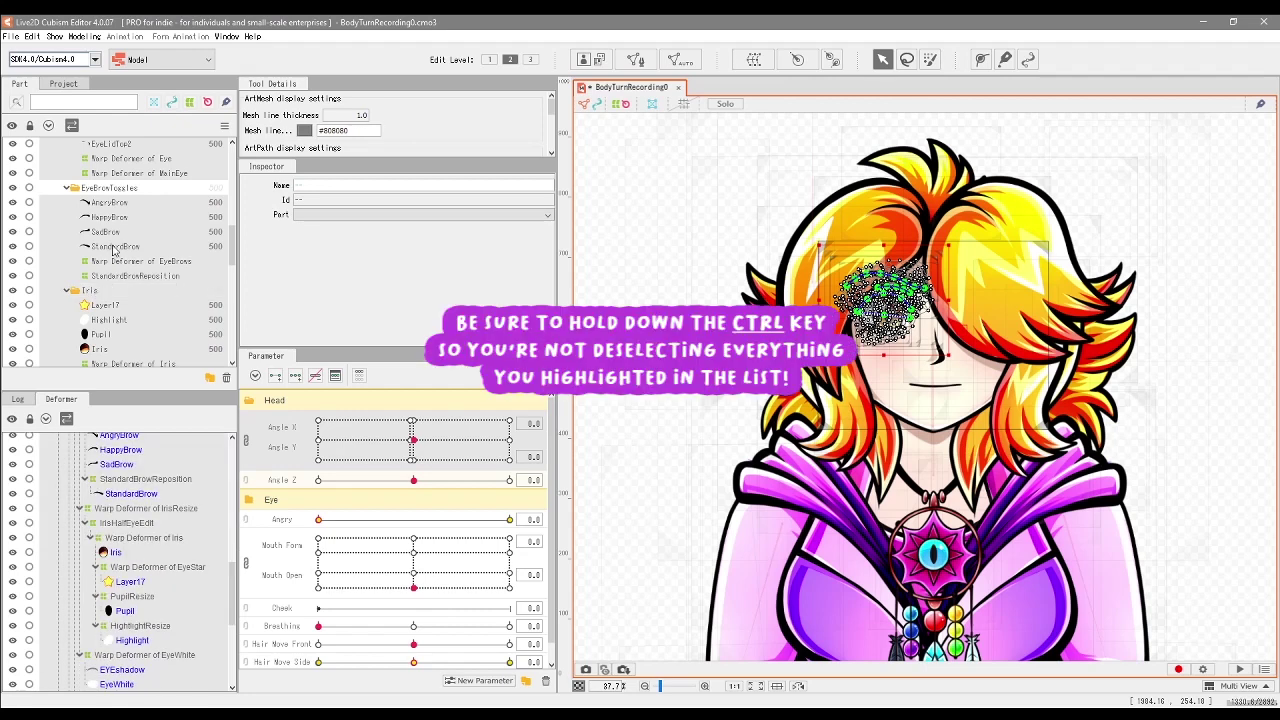
pyautogui.keyDown('ctrl'); pyautogui.click(103, 192); pyautogui.keyUp('ctrl')
pyautogui.scroll(5, 103, 210)
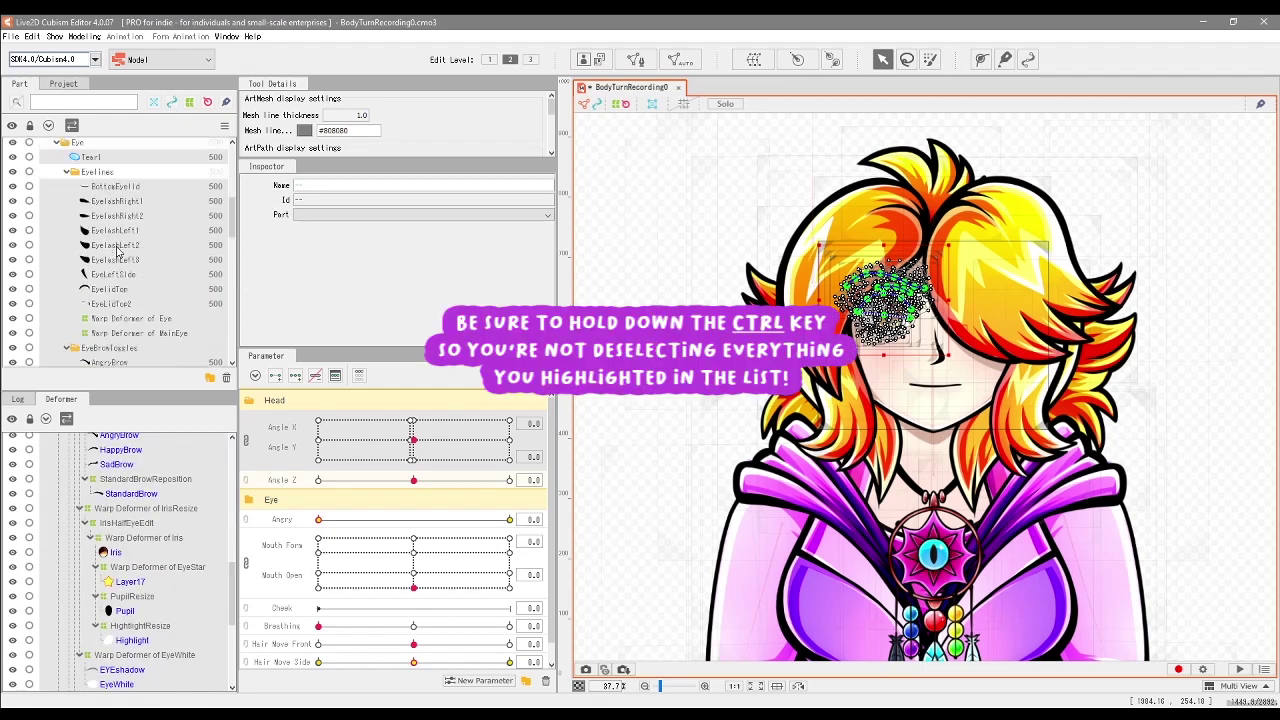
pyautogui.keyDown('ctrl'); pyautogui.click(102, 228); pyautogui.keyUp('ctrl')
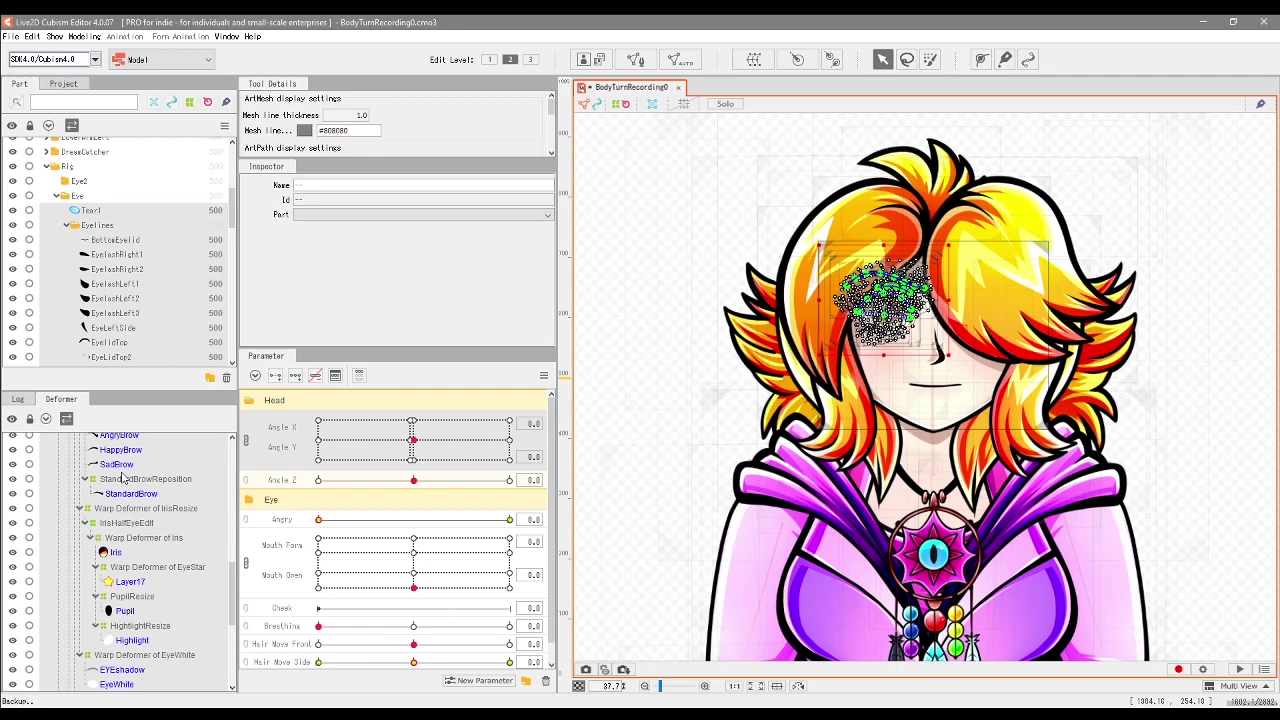
# Paste the copied eye rig into the Eye2 part with Ctrl+V
pyautogui.scroll(-2, 120, 250)
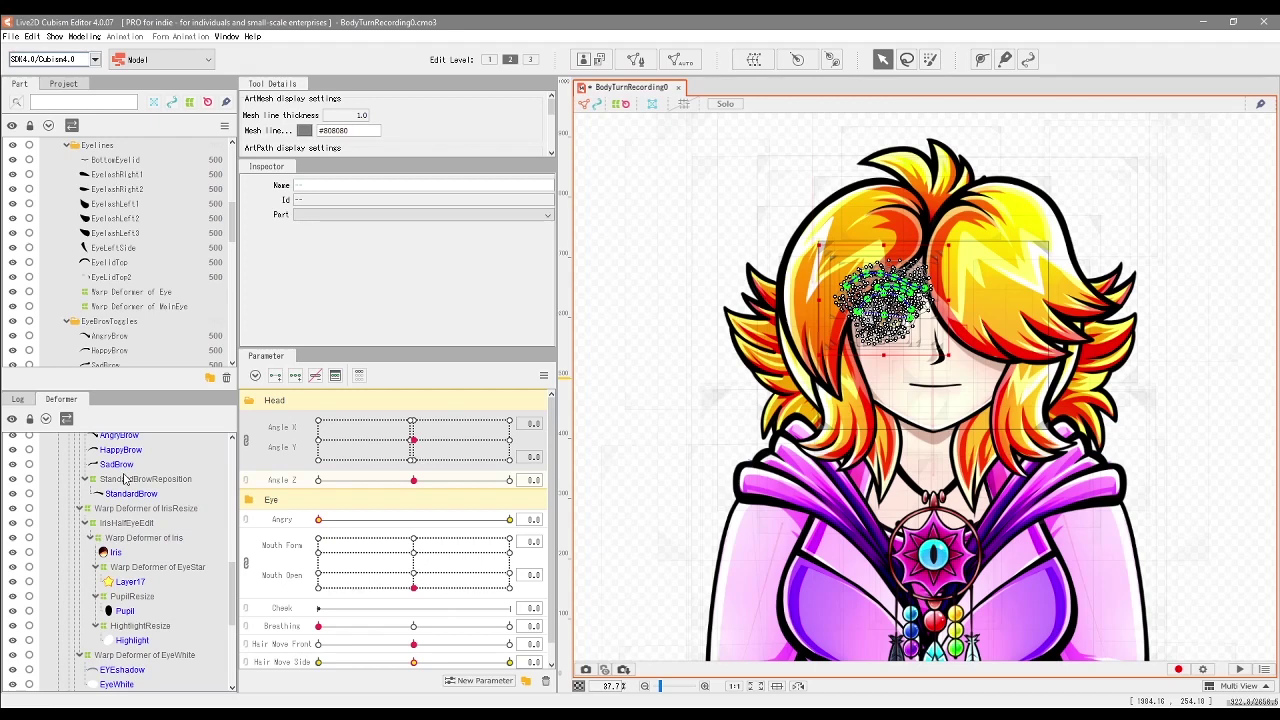
pyautogui.scroll(3, 143, 310)
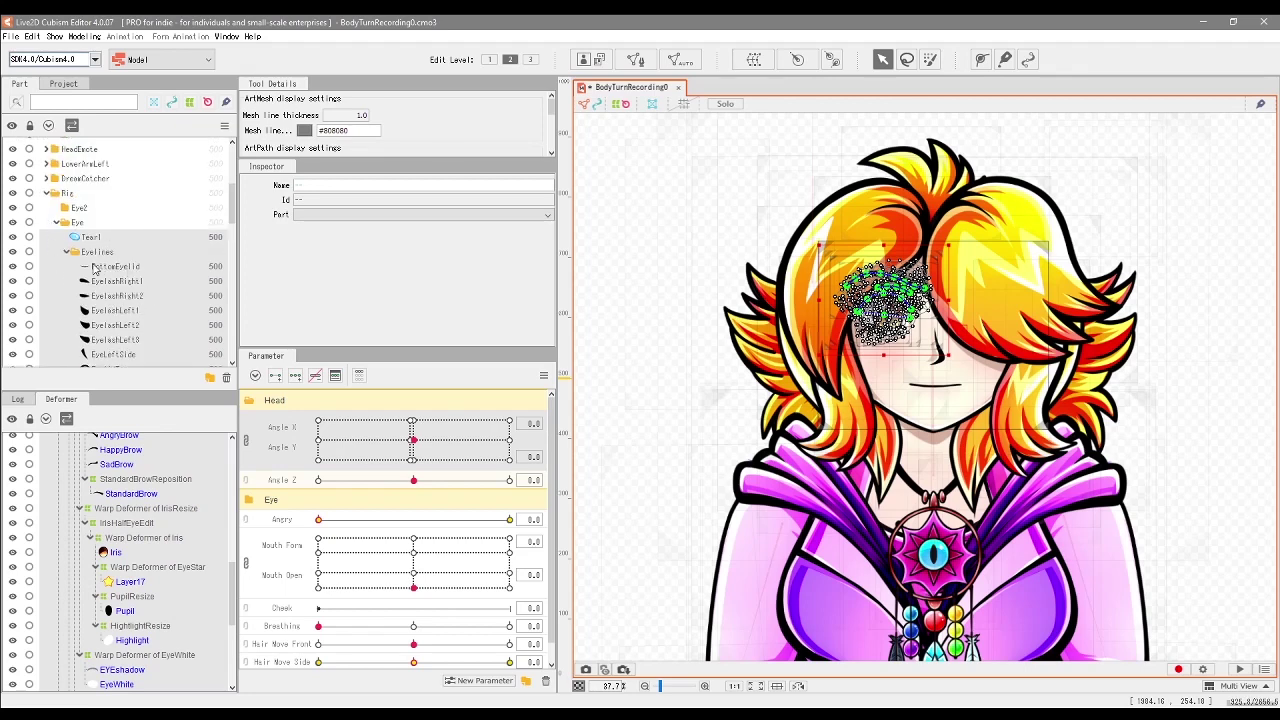
pyautogui.click(88, 210)
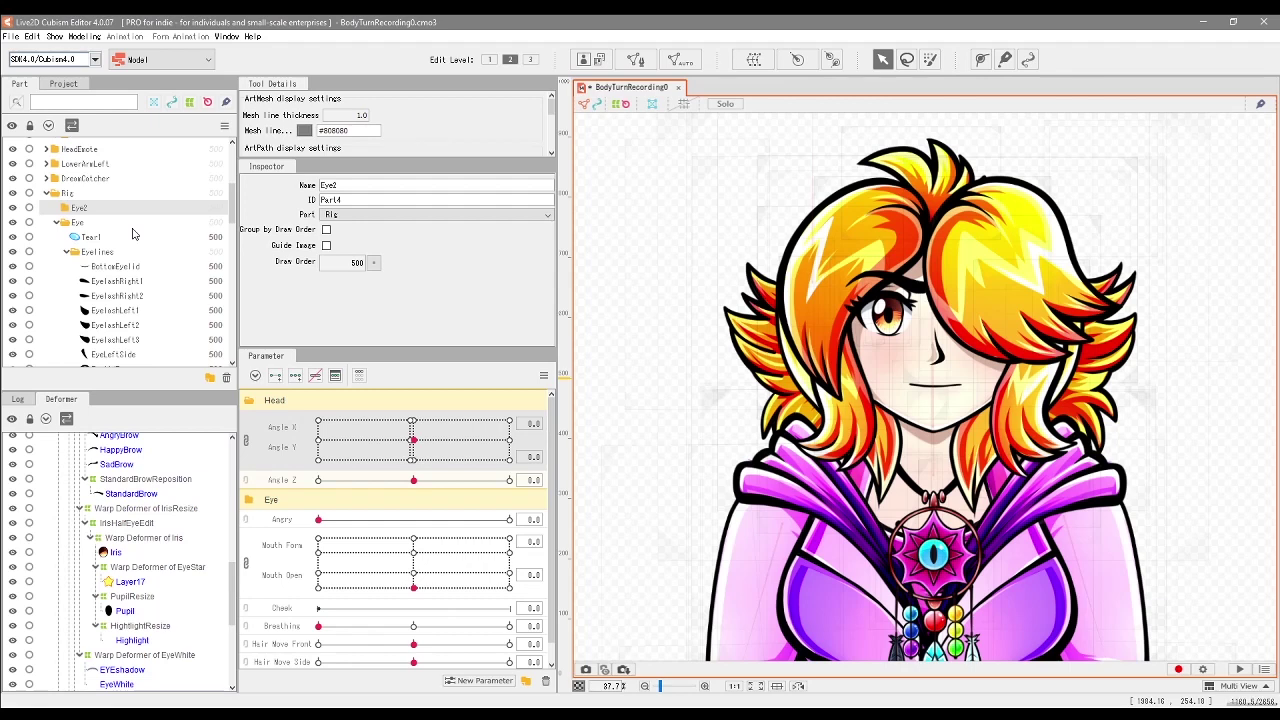
pyautogui.hotkey('ctrl', 'v')
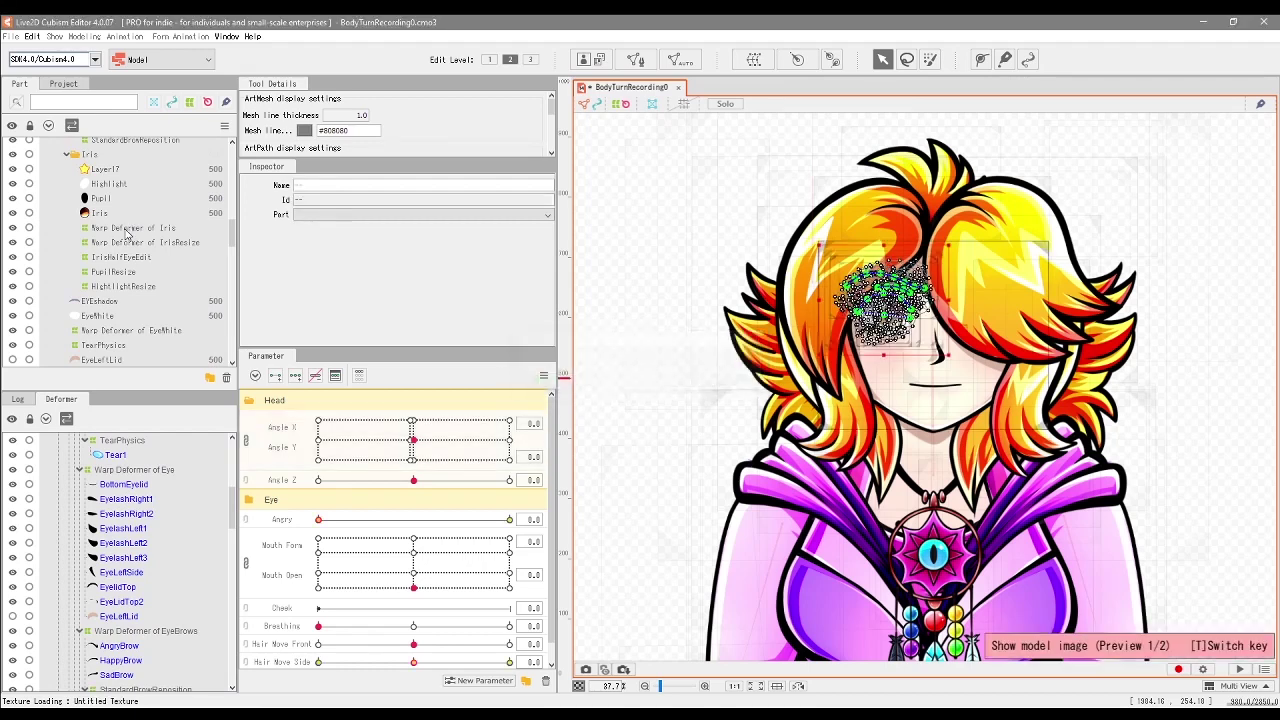
pyautogui.scroll(4, 126, 234)
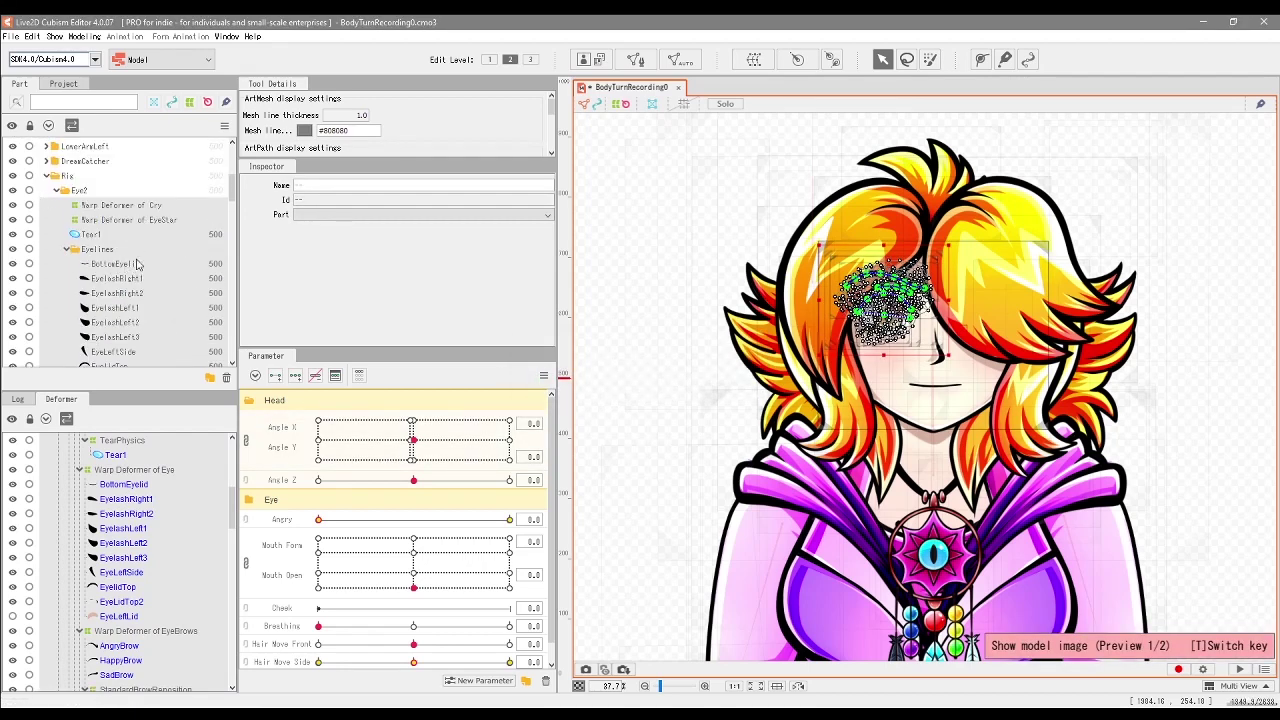
pyautogui.scroll(-5, 123, 253)
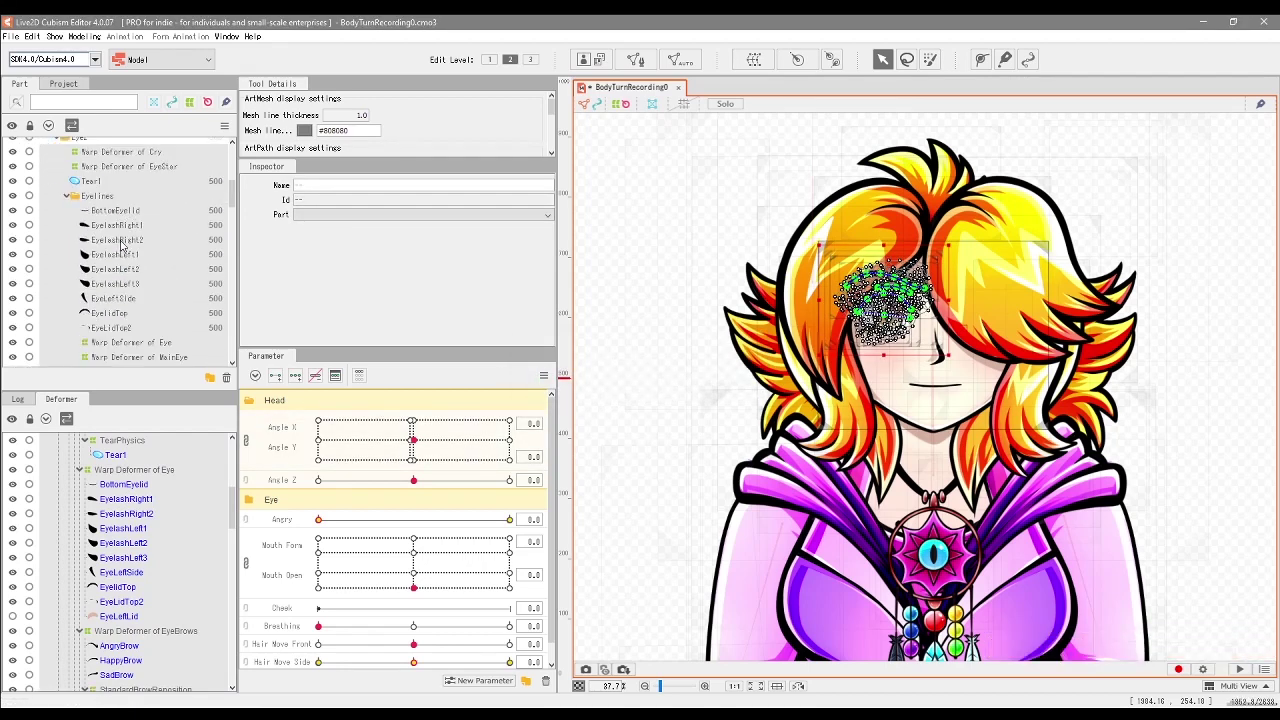
pyautogui.scroll(5, 123, 253)
pyautogui.scroll(2, 131, 254)
# Reflect the pasted eye horizontally with Modeling > Edit Shape > Reflect, including Eyeball X
pyautogui.scroll(5, 837, 249)
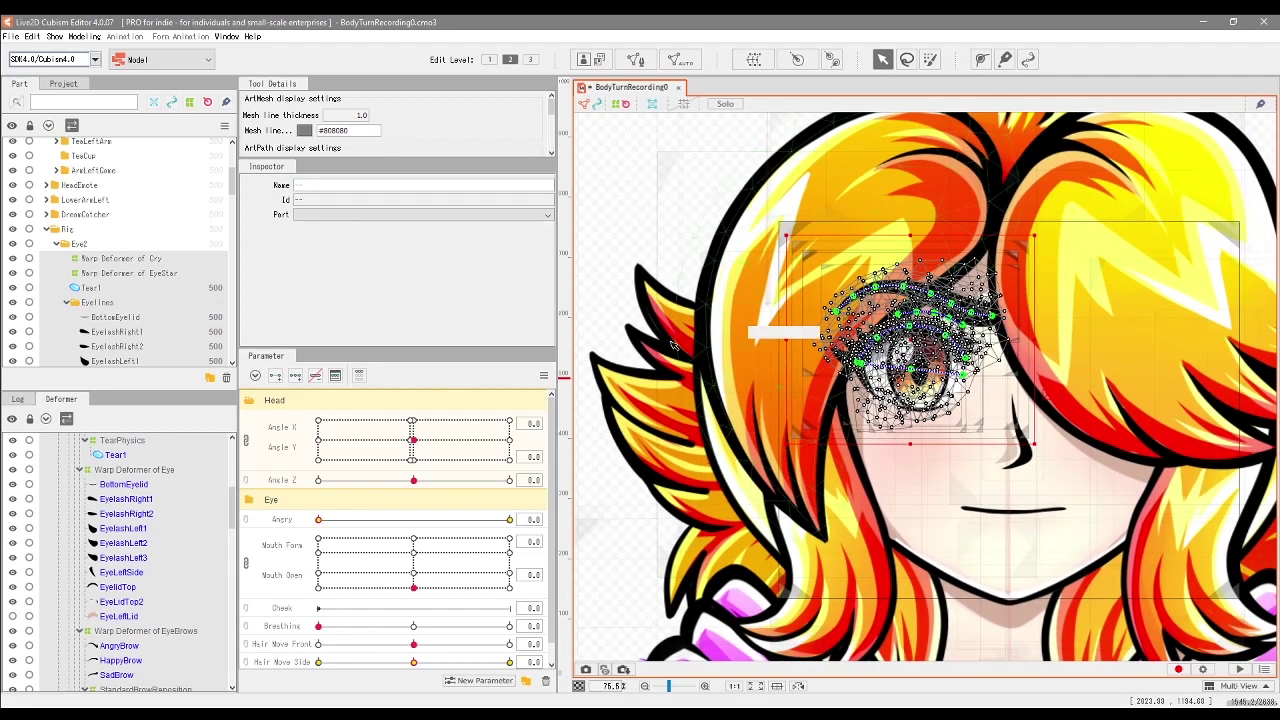
pyautogui.click(76, 38)
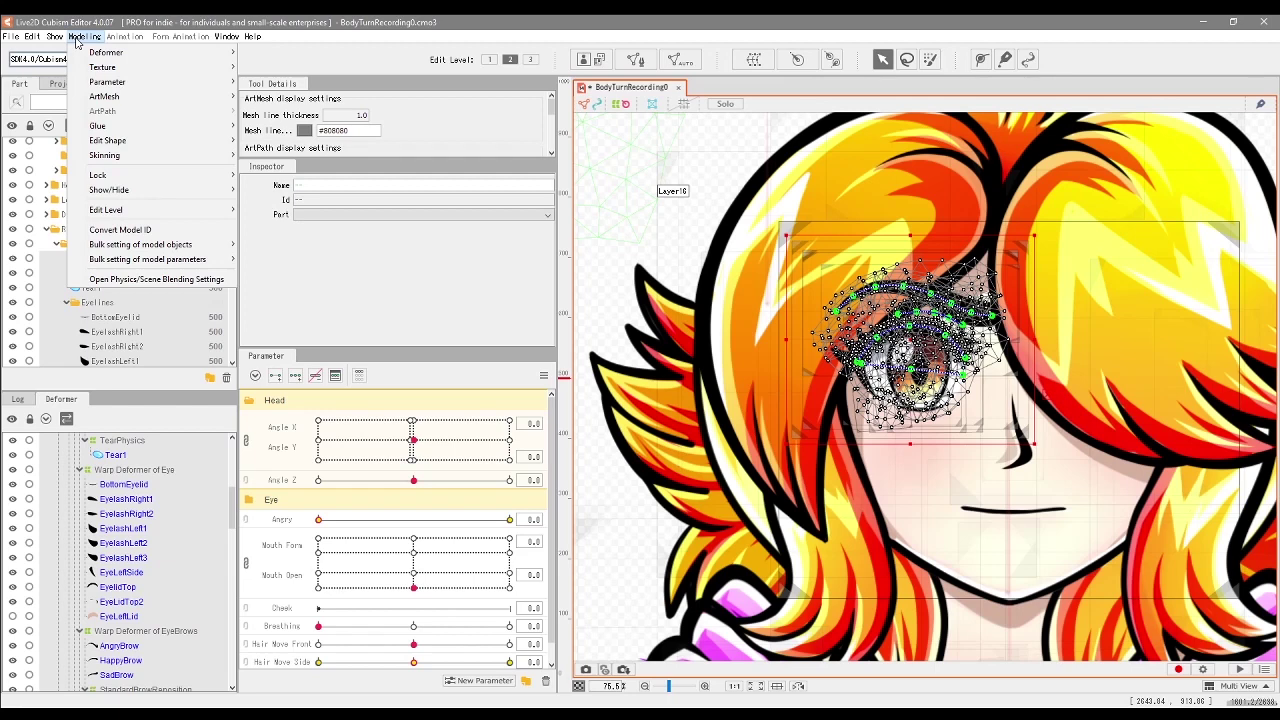
pyautogui.moveTo(177, 146)
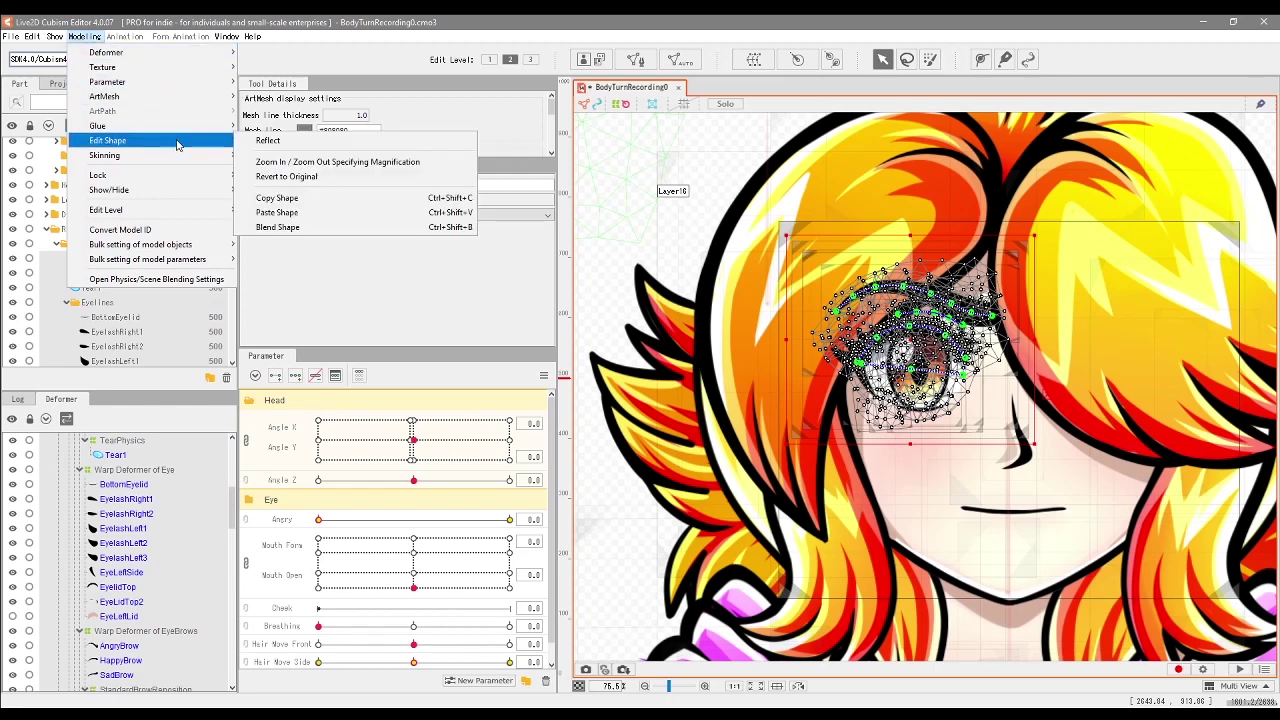
pyautogui.click(268, 140)
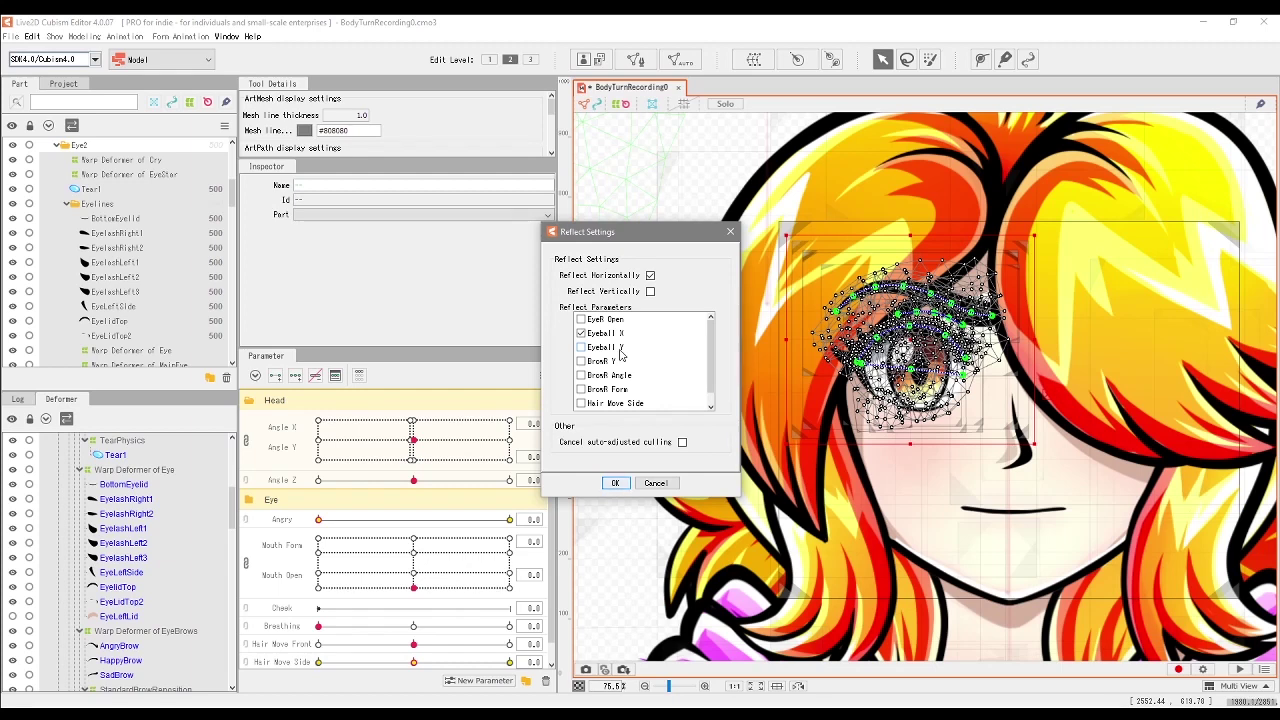
pyautogui.click(615, 483)
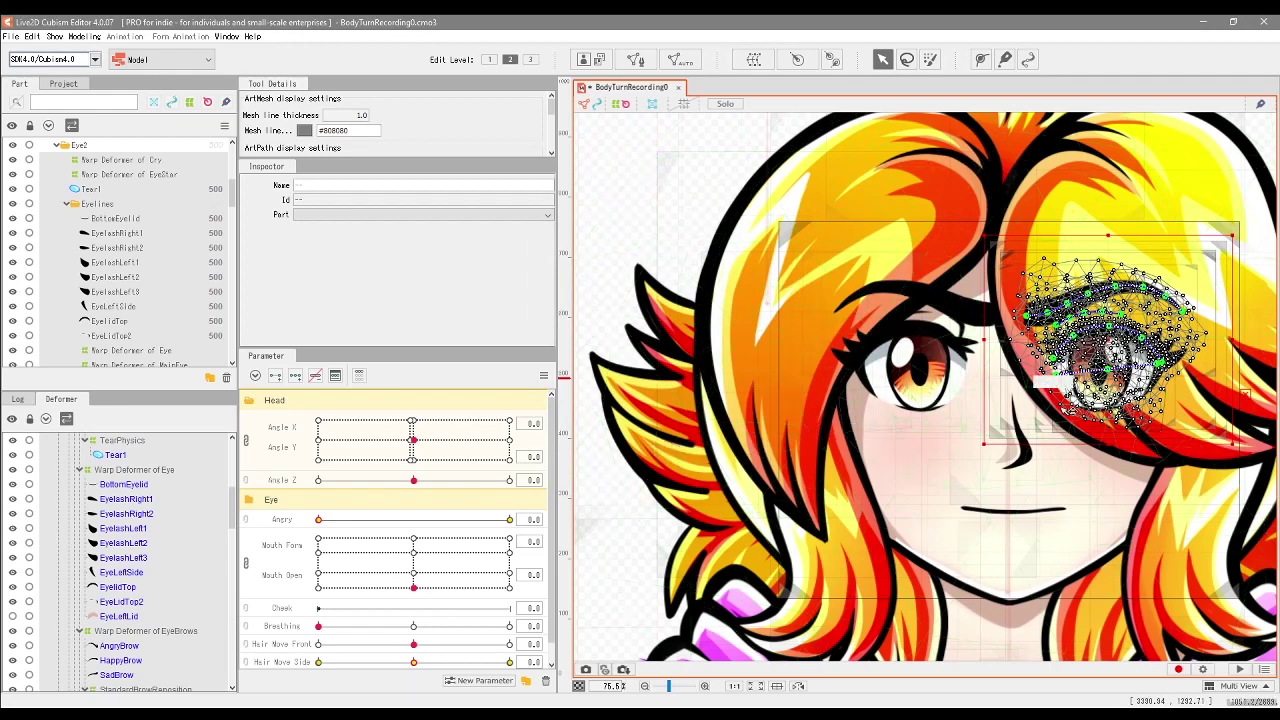
# Centre the face on the canvas, then drag Angle X/Y to bottom-right and back toward the front
pyautogui.moveTo(945, 407); pyautogui.dragTo(875, 425)
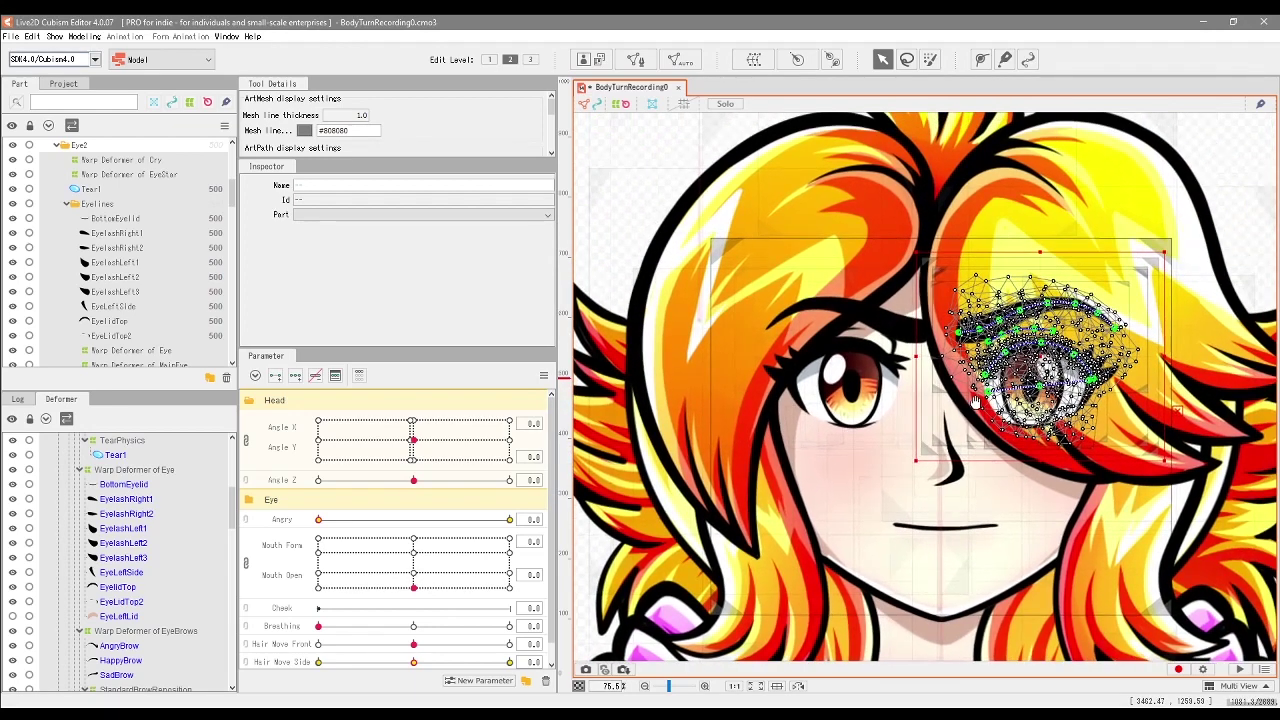
pyautogui.scroll(4, 975, 402)
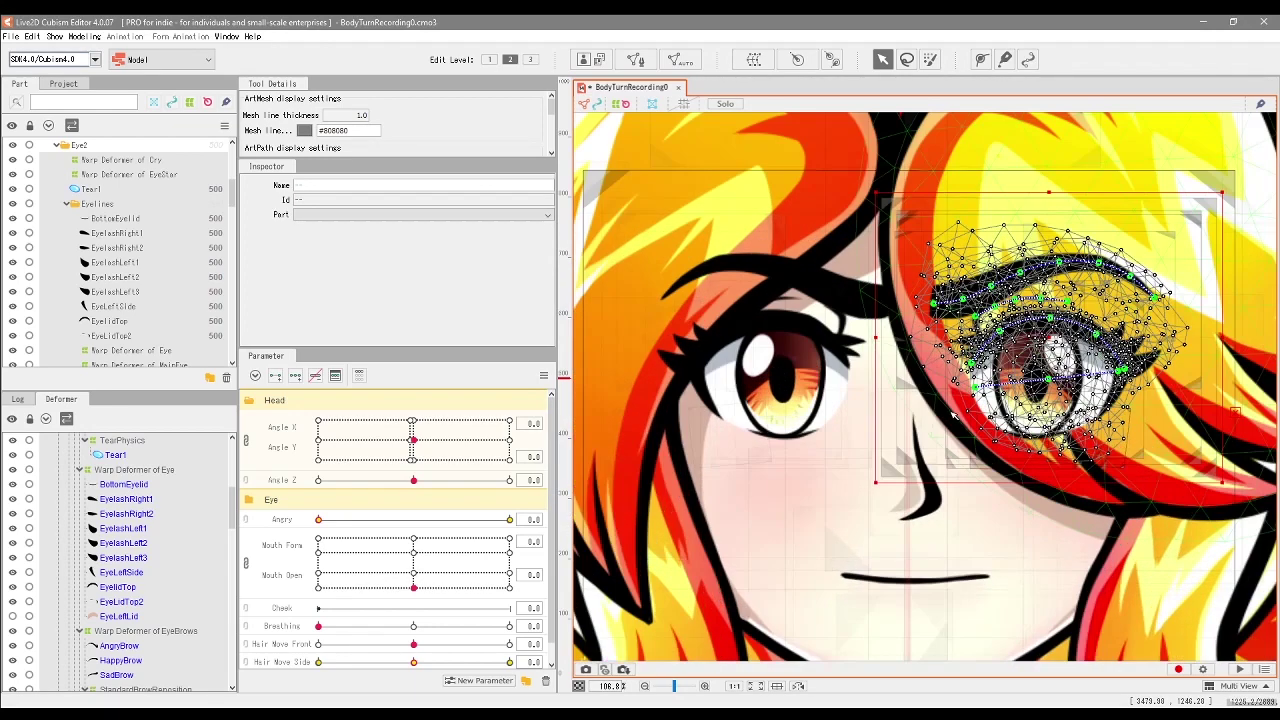
pyautogui.scroll(-5, 952, 415)
pyautogui.click(702, 257)
pyautogui.scroll(3, 1047, 440)
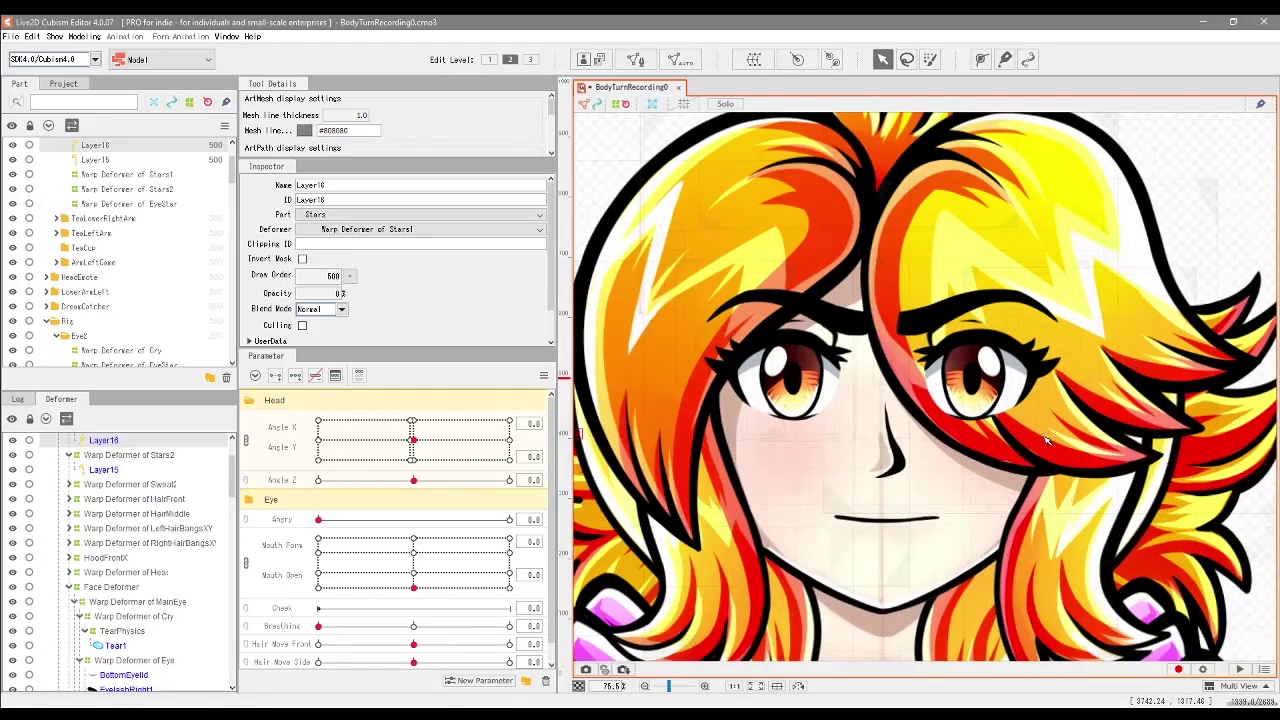
pyautogui.moveTo(908, 401); pyautogui.dragTo(948, 407)
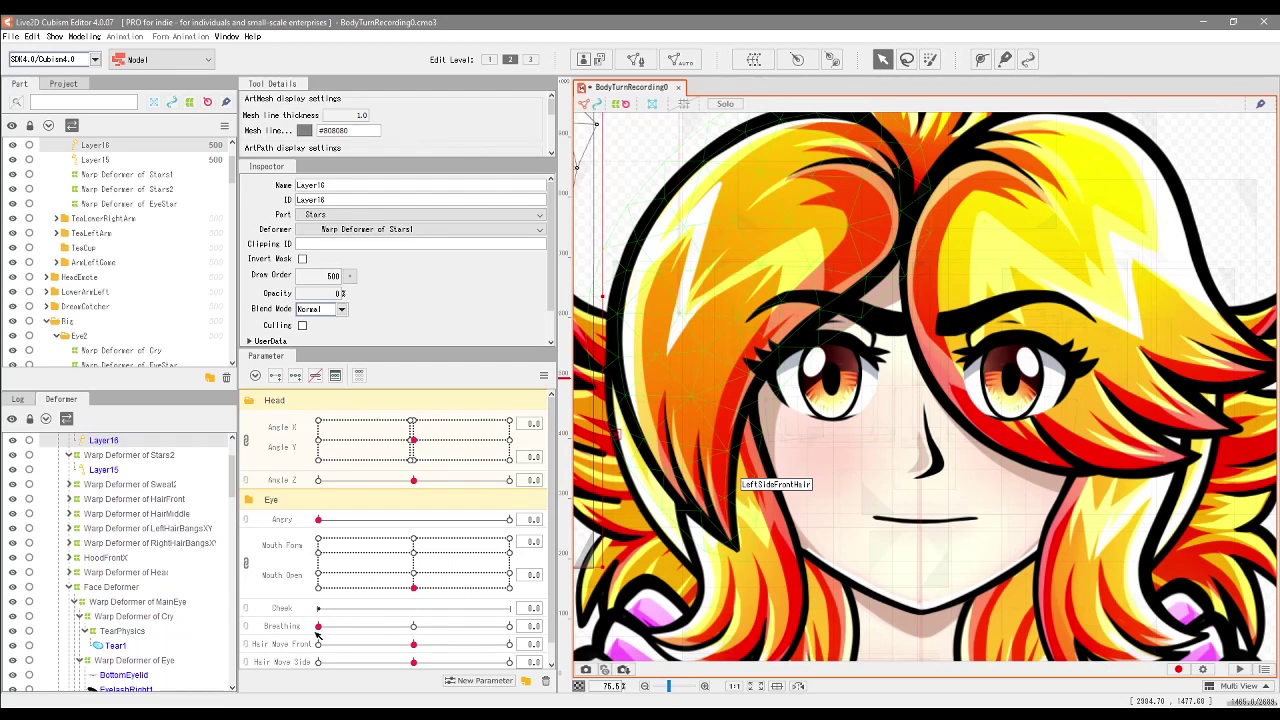
pyautogui.moveTo(412, 440)
pyautogui.mouseDown()
pyautogui.moveTo(509, 459)
pyautogui.moveTo(422, 459)
pyautogui.mouseUp()
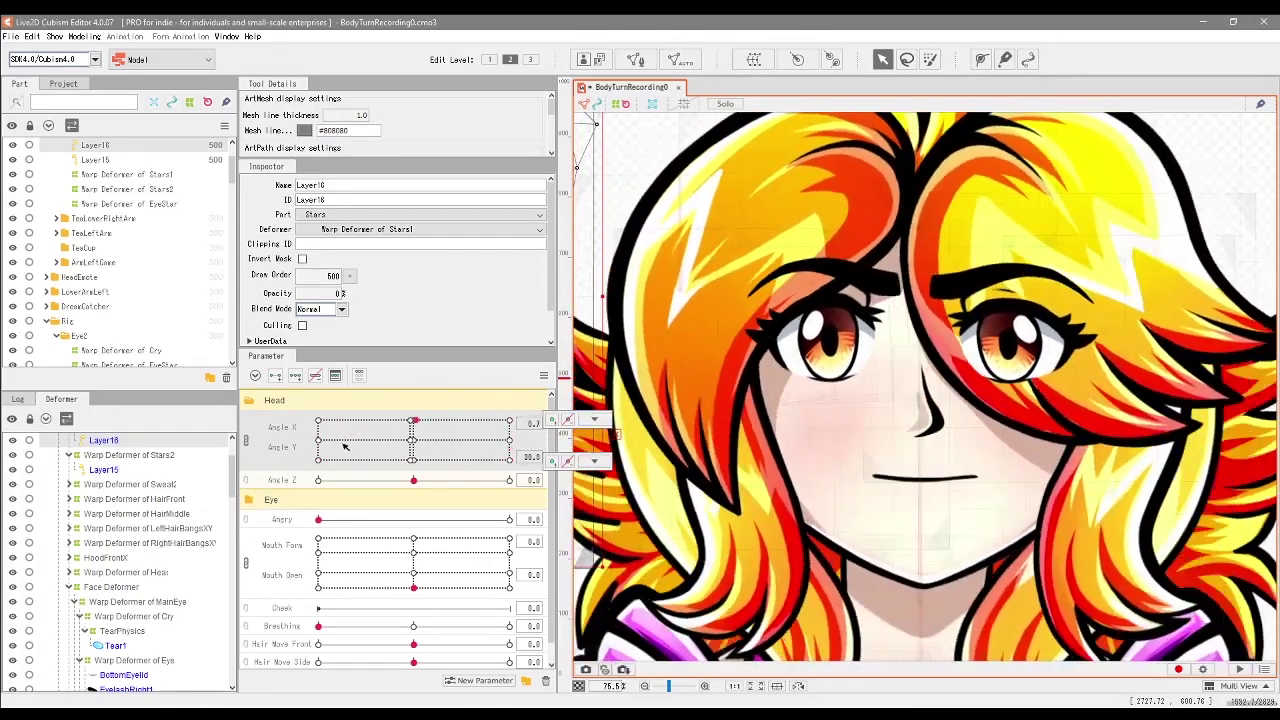
pyautogui.moveTo(343, 437); pyautogui.dragTo(415, 450)
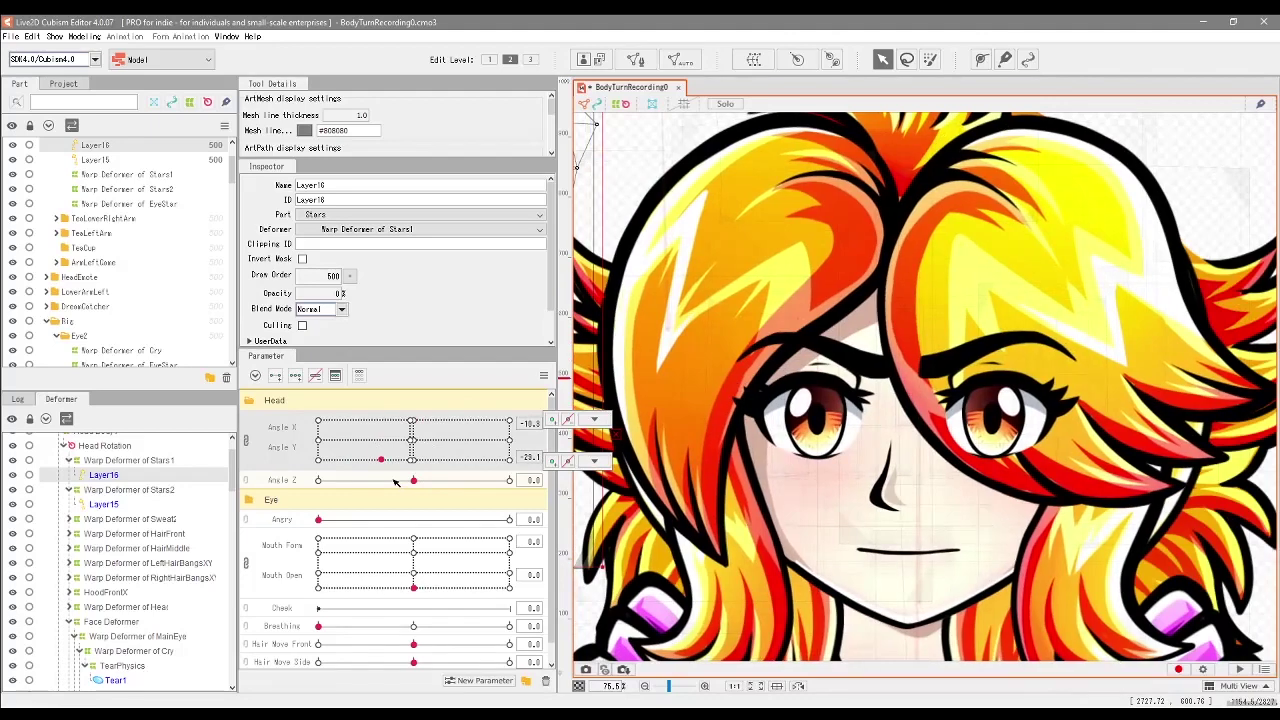
# Trial-drag two Face Deformer mesh points at the Angle X keyform, undo them, then select MainEye's warp deformer
pyautogui.click(111, 621)
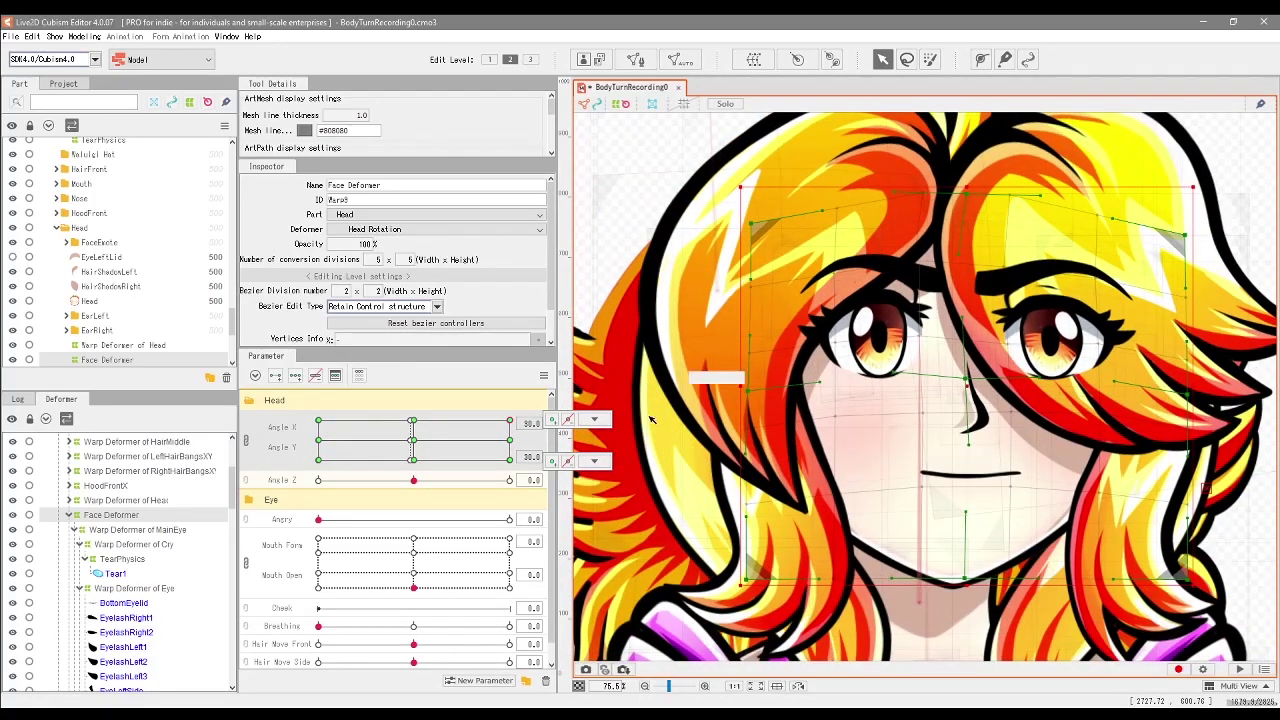
pyautogui.click(594, 419)
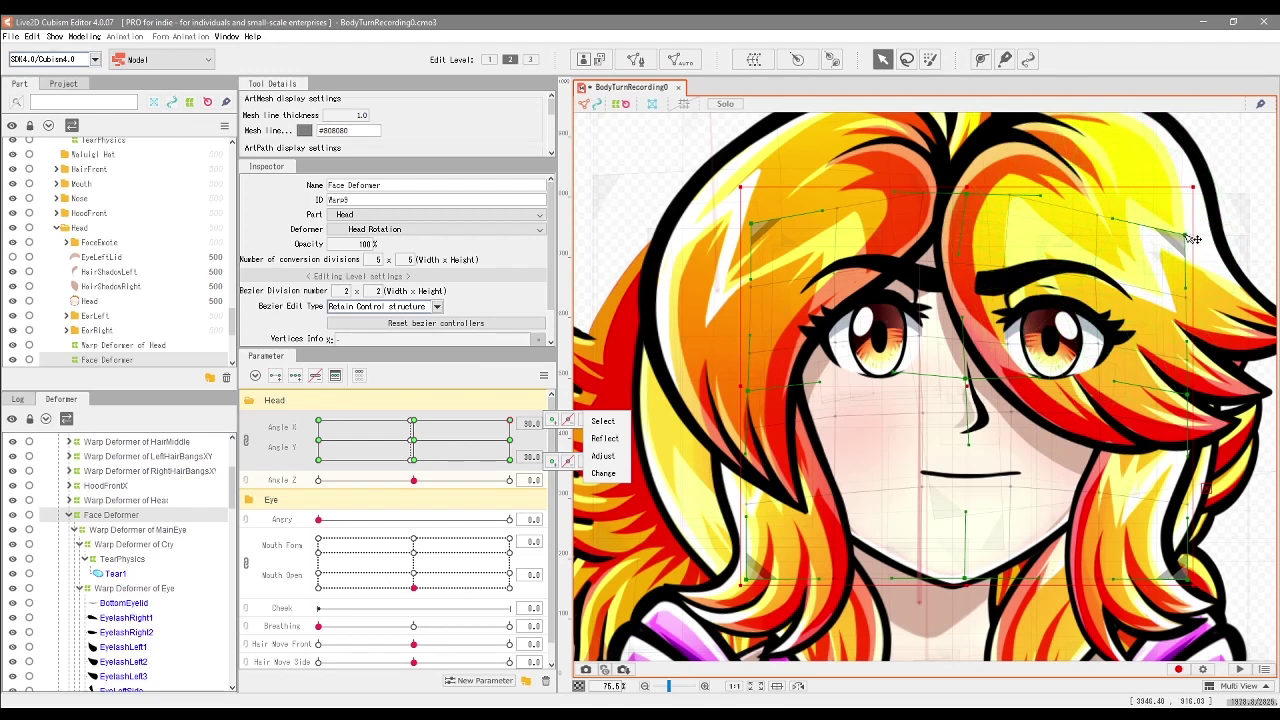
pyautogui.moveTo(1194, 239); pyautogui.dragTo(1176, 228)
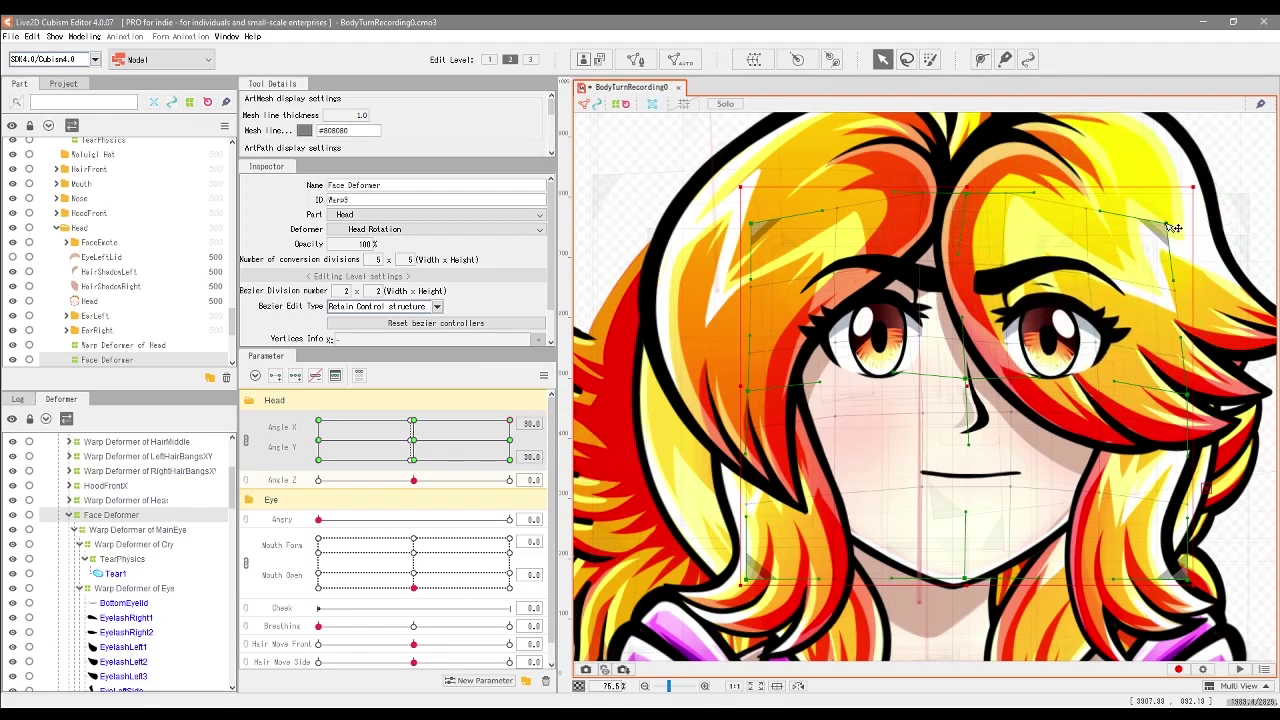
pyautogui.moveTo(1190, 400); pyautogui.dragTo(1165, 410)
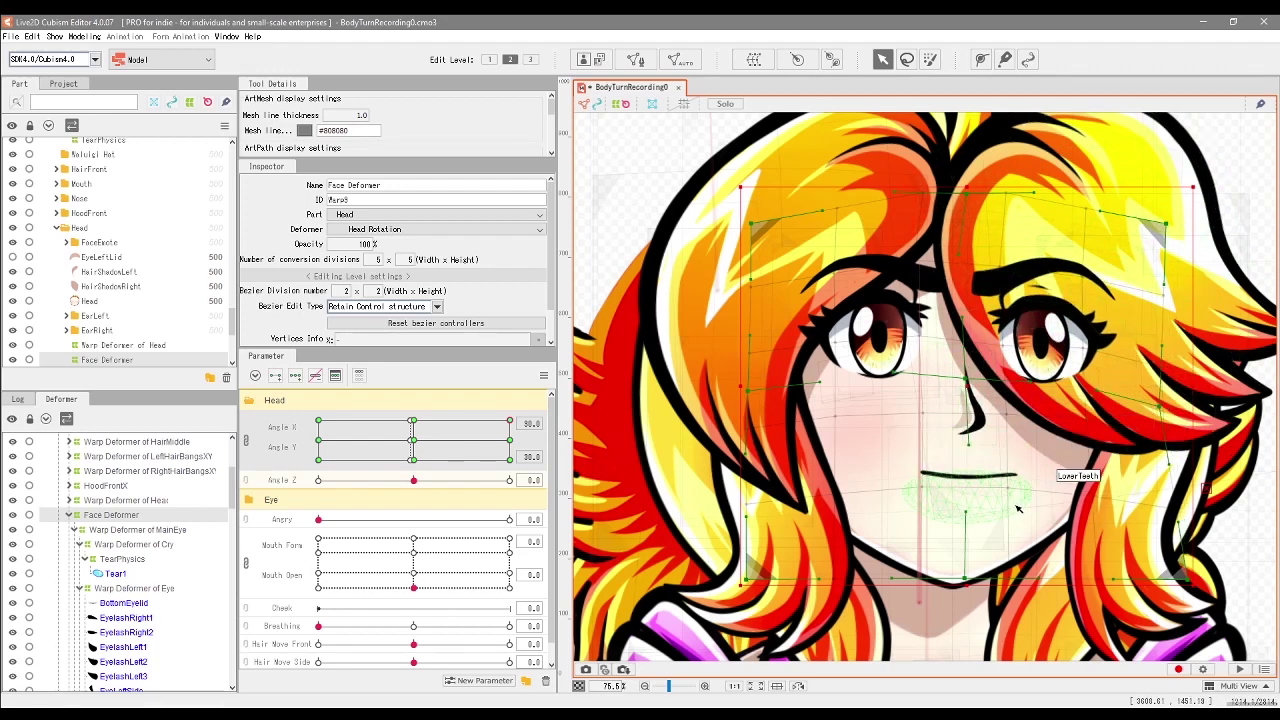
pyautogui.hotkey('ctrl', 'z')
pyautogui.hotkey('ctrl', 'z')
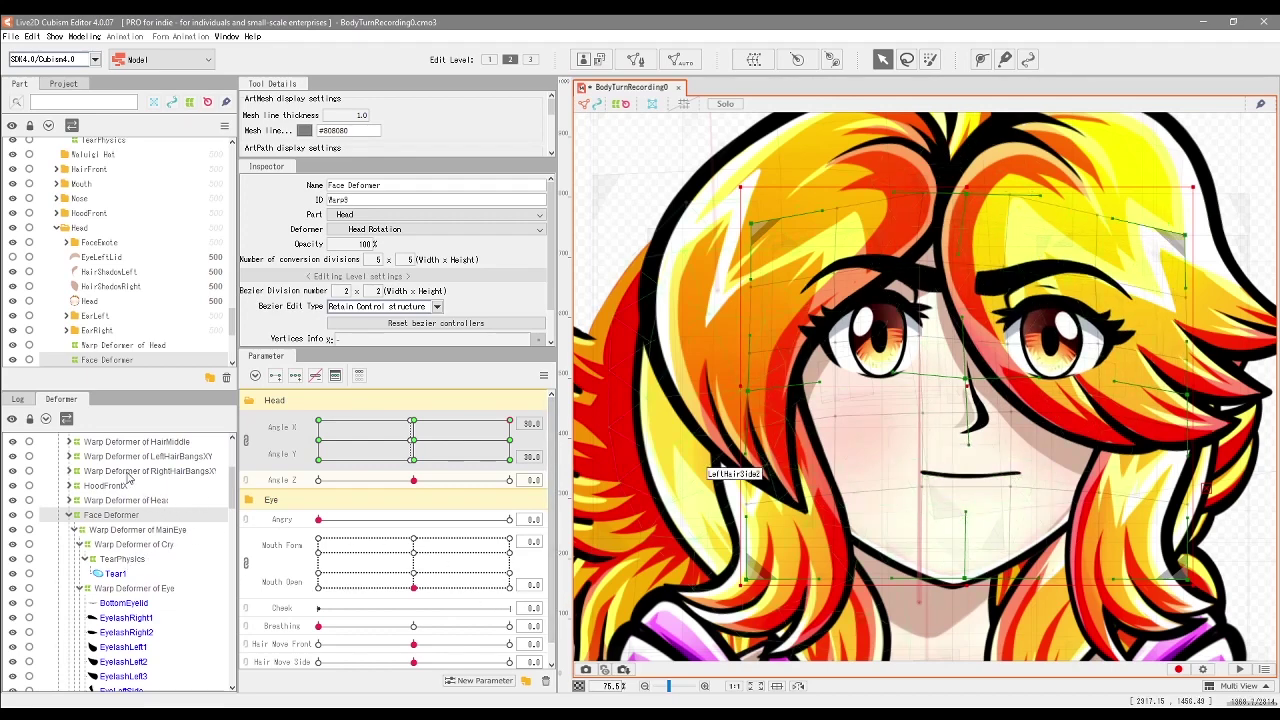
pyautogui.click(137, 529)
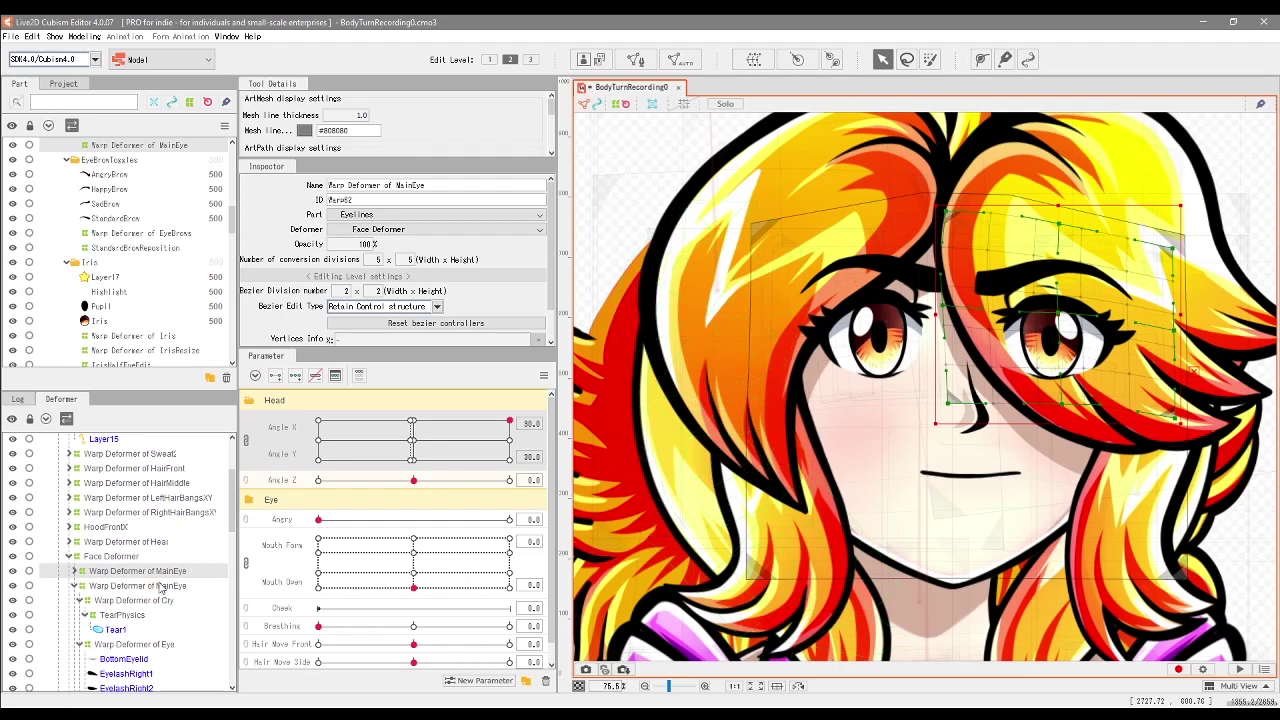
pyautogui.click(762, 64)
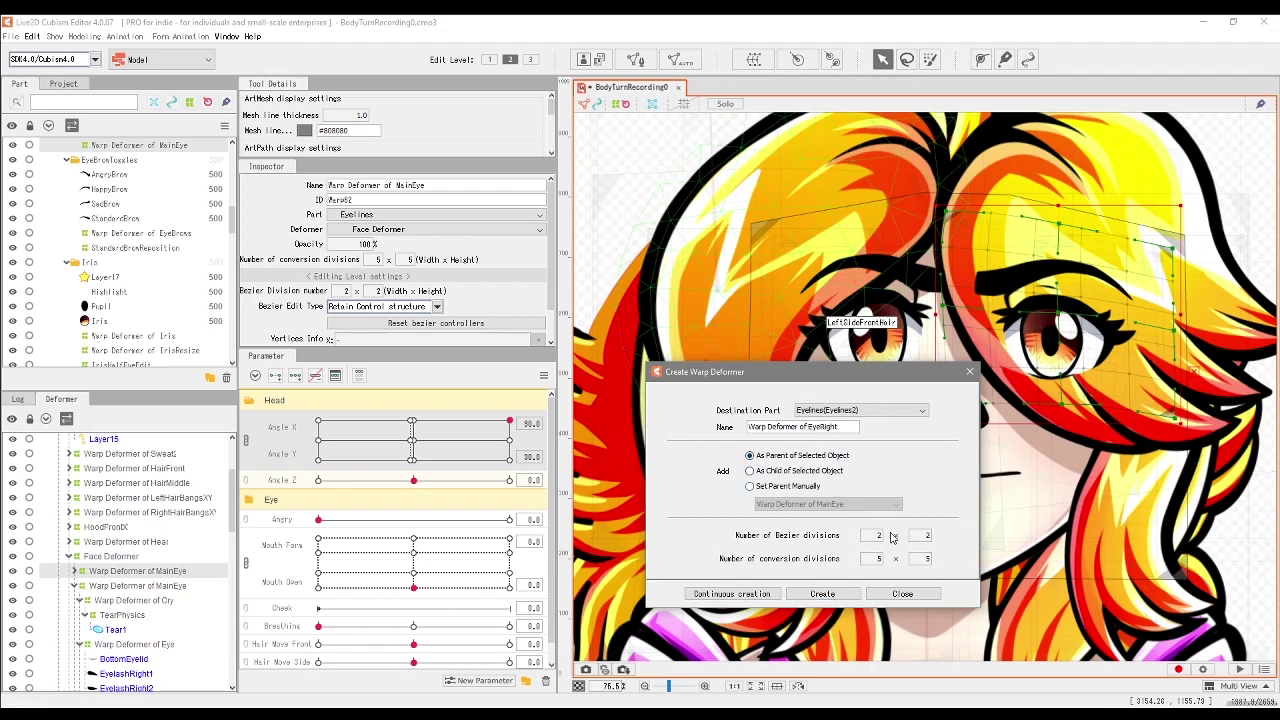
# Create the EyeRight parent warp deformer with three angle keyforms, bend its right edge inward, and adjust Angry
pyautogui.click(822, 594)
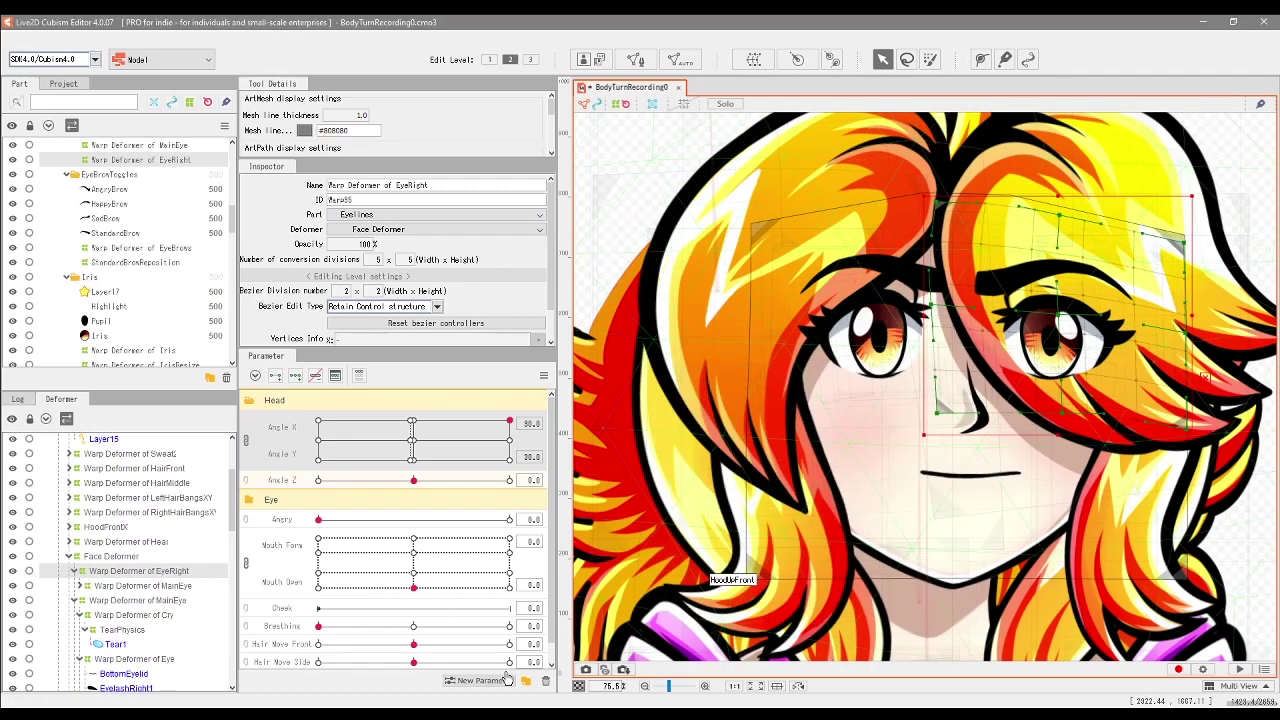
pyautogui.click(75, 572)
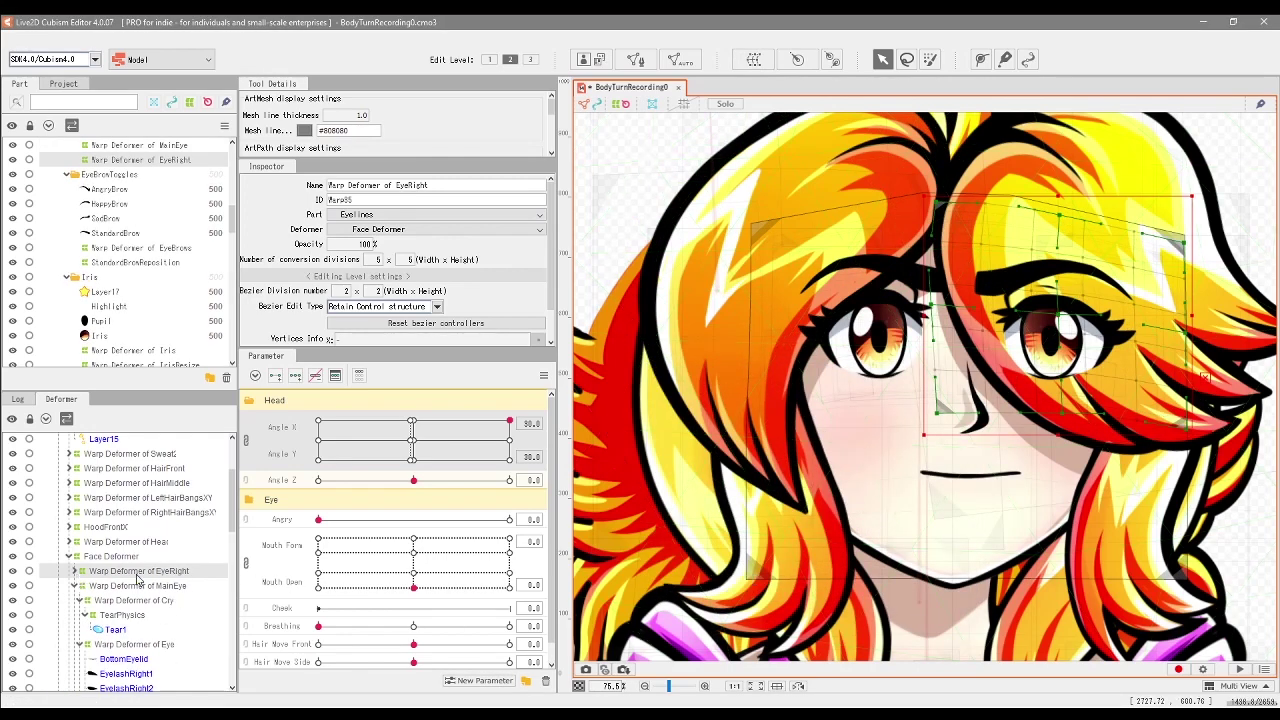
pyautogui.click(298, 383)
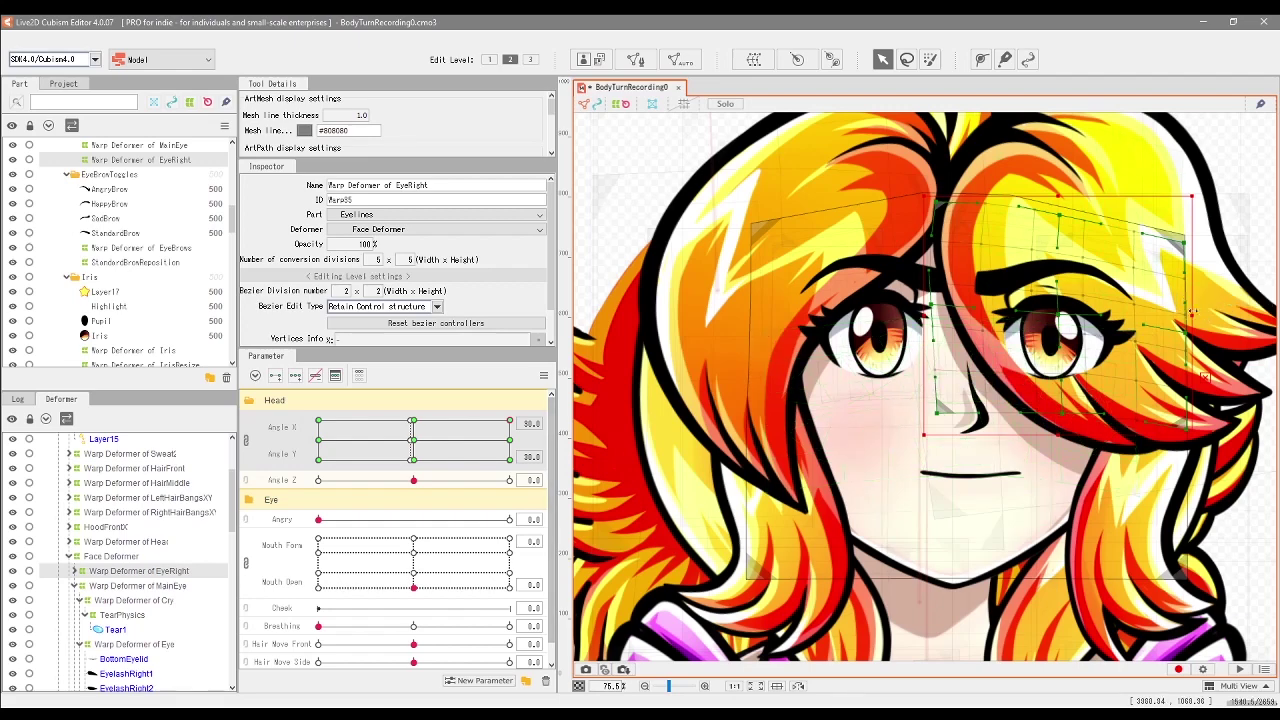
pyautogui.moveTo(1196, 341); pyautogui.dragTo(1176, 321)
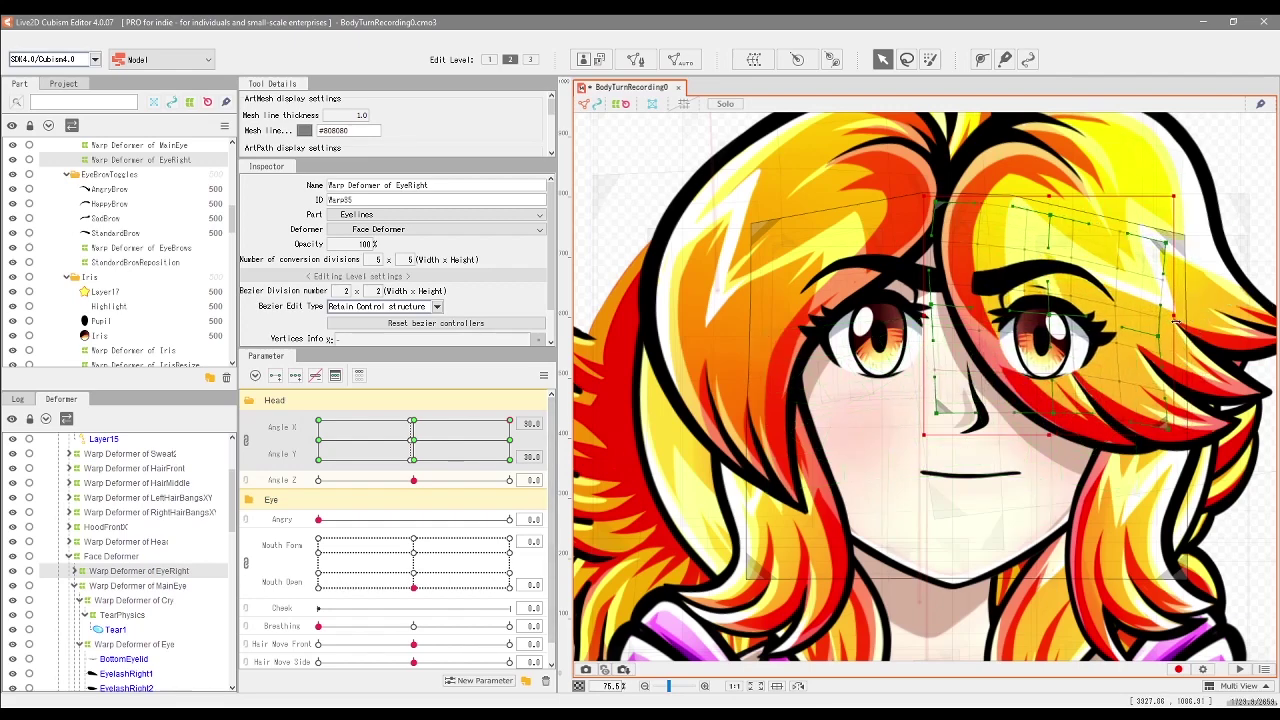
pyautogui.scroll(-1, 400, 470)
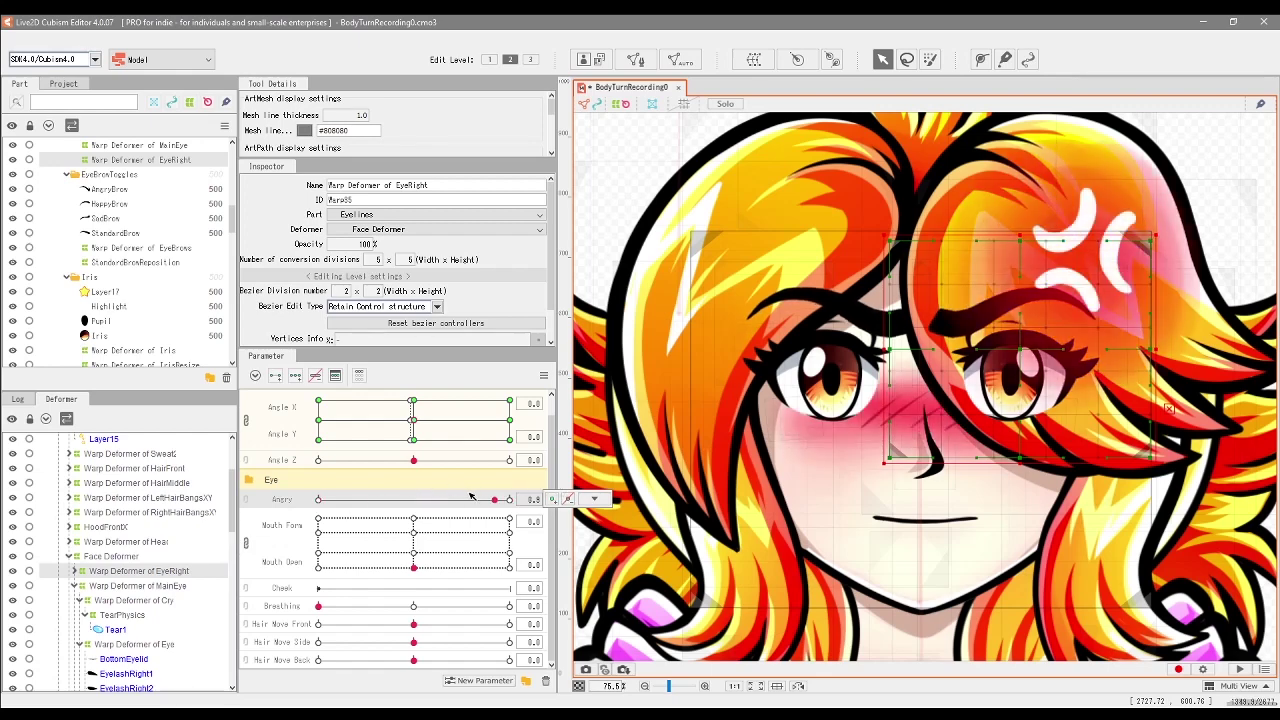
pyautogui.moveTo(471, 497); pyautogui.dragTo(520, 500)
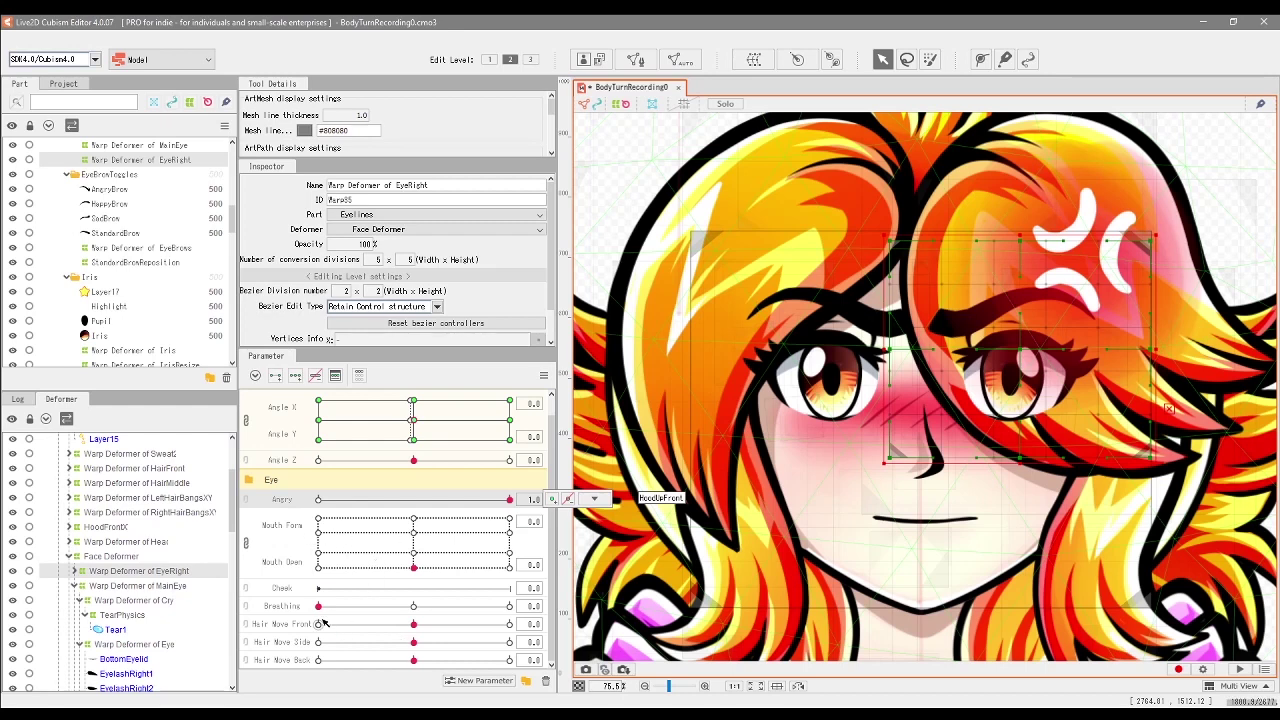
# Select the EyeR Open, BrowR Y and BrowR Angle parameters, setting BrowR Angle to 0.5
pyautogui.scroll(5, 370, 573)
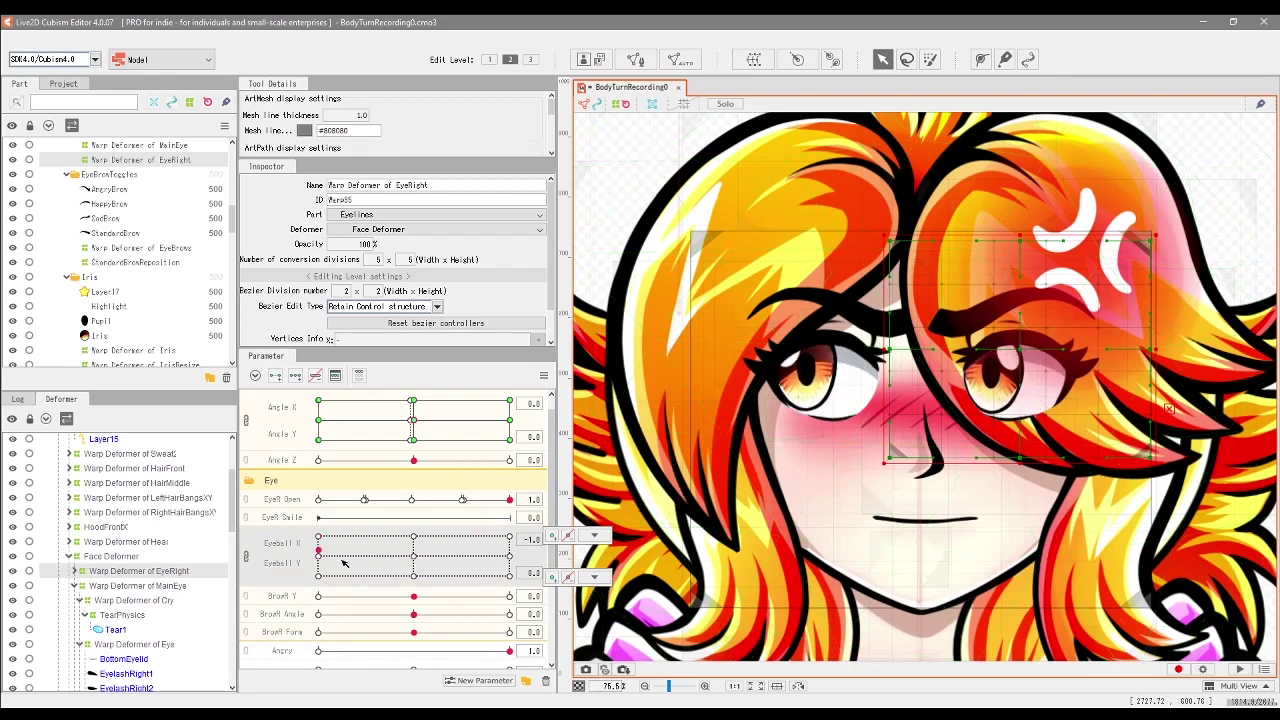
pyautogui.click(540, 503)
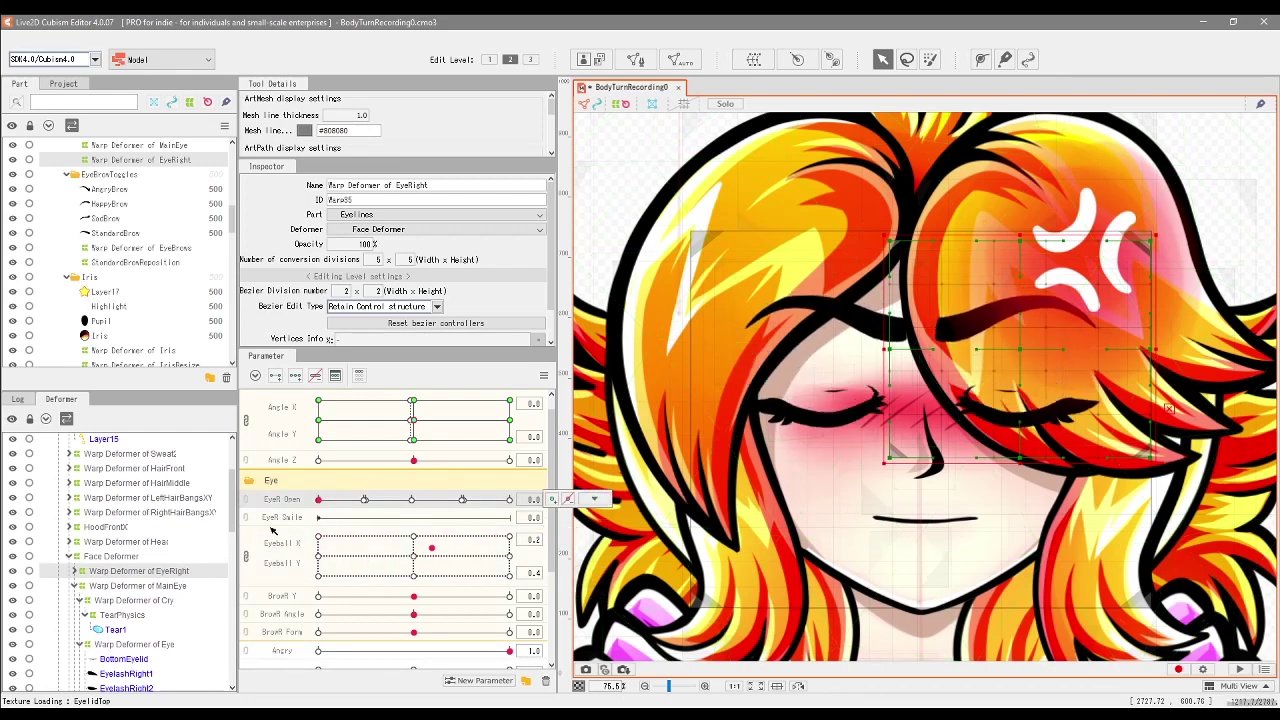
pyautogui.click(285, 596)
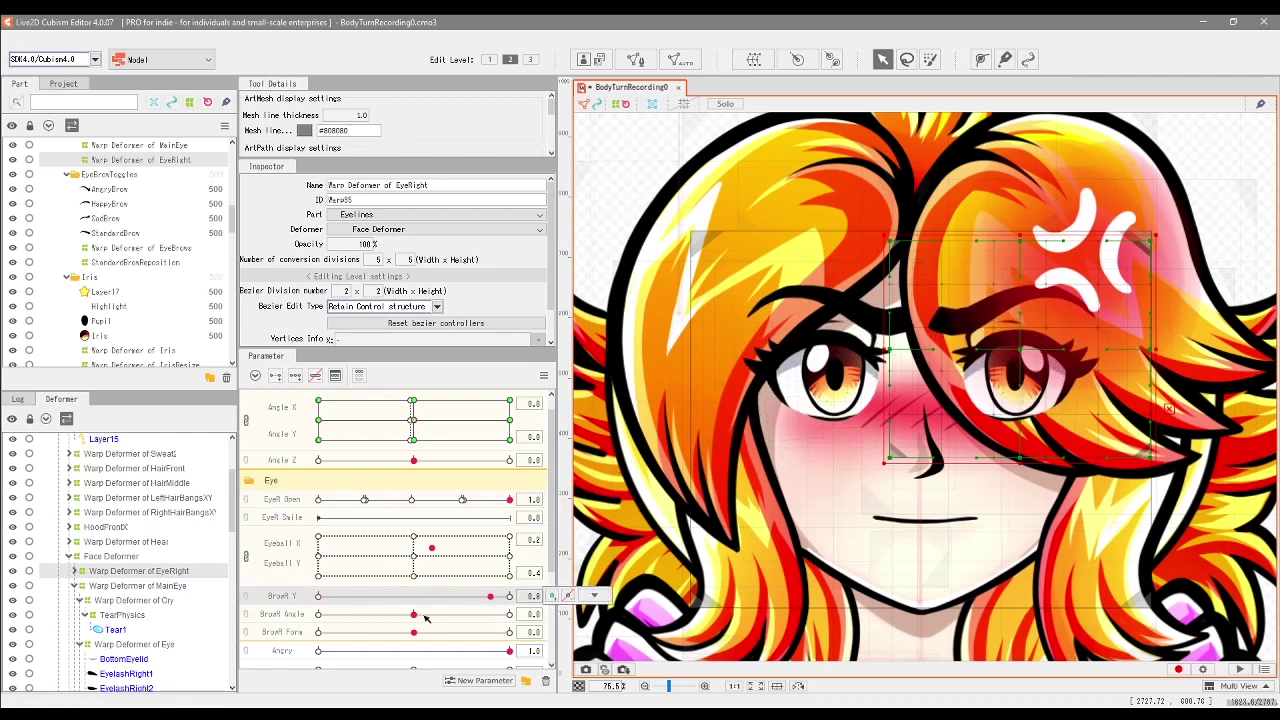
pyautogui.click(283, 614)
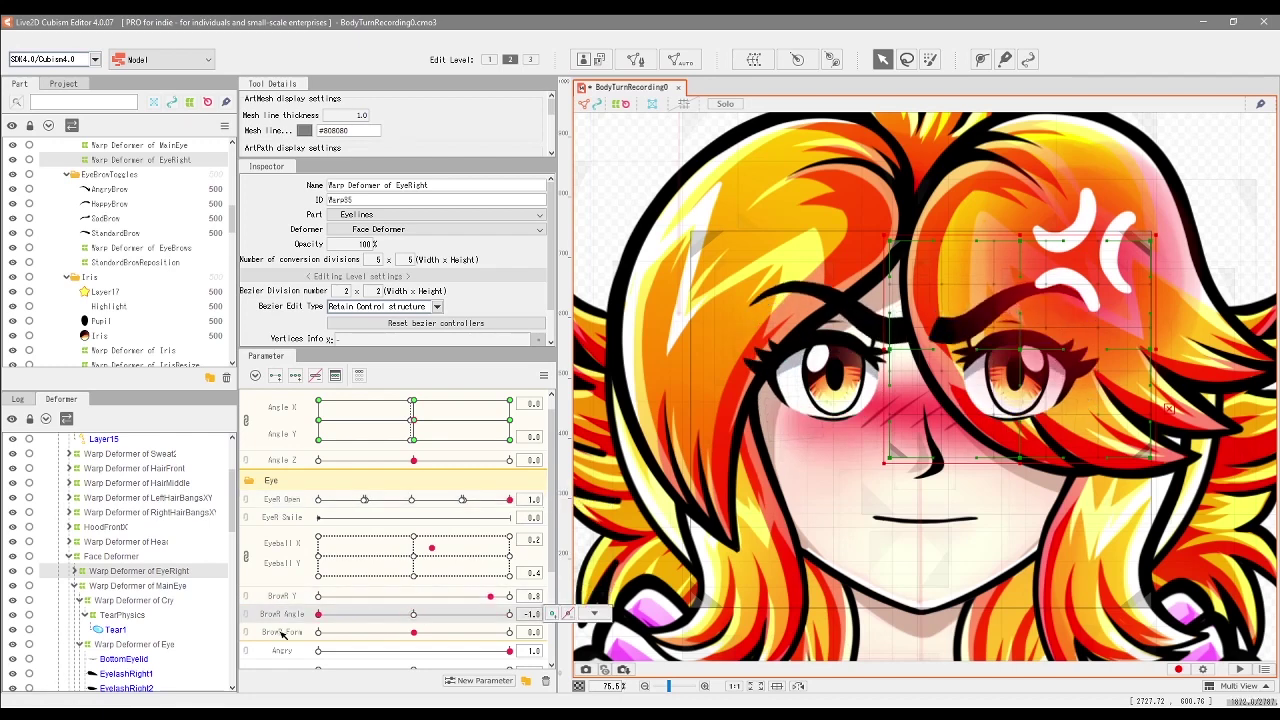
pyautogui.moveTo(318, 614); pyautogui.dragTo(470, 637)
pyautogui.click(474, 636)
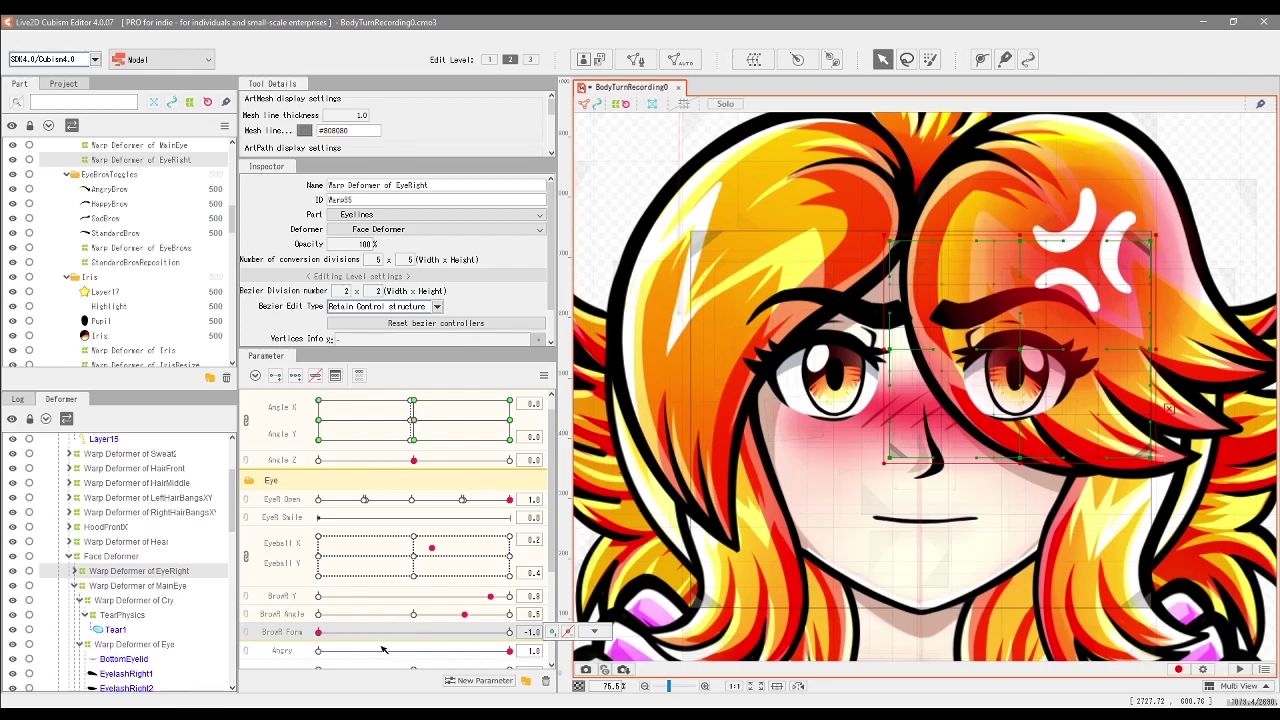
pyautogui.scroll(-1, 383, 650)
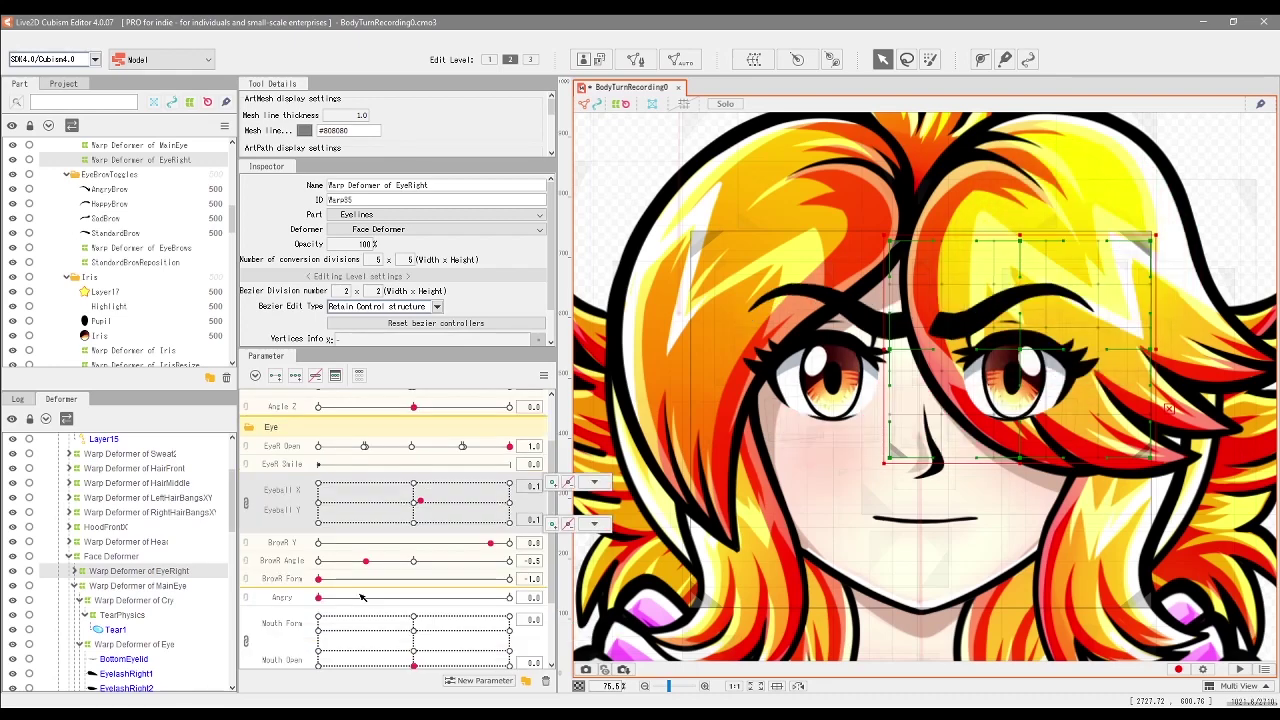